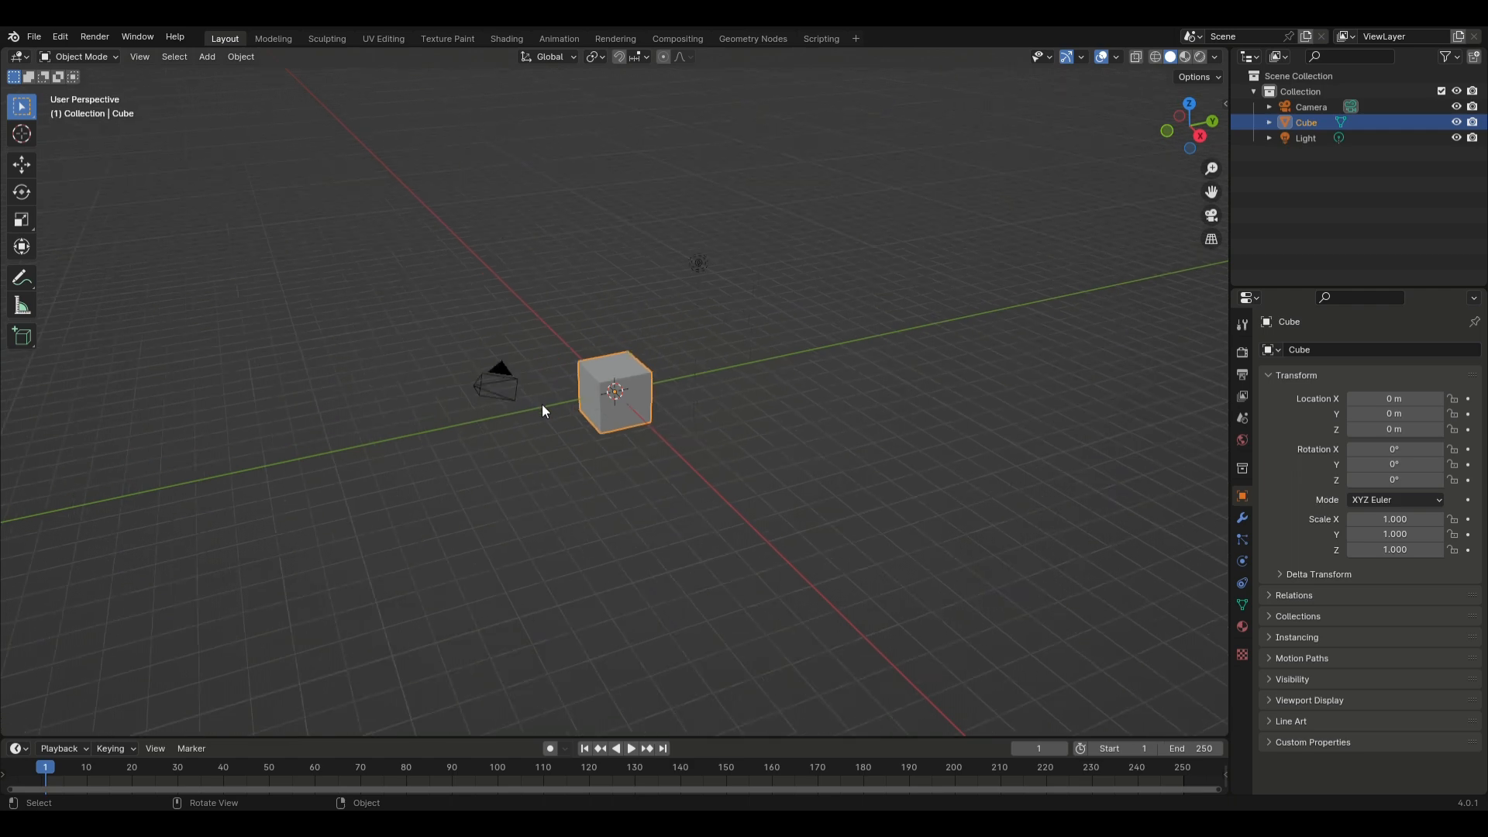
Delete the default cube and the light, keeping only the camera in the scene
middle_drag(573, 395, 543, 413)
middle_drag(364, 486, 388, 447)
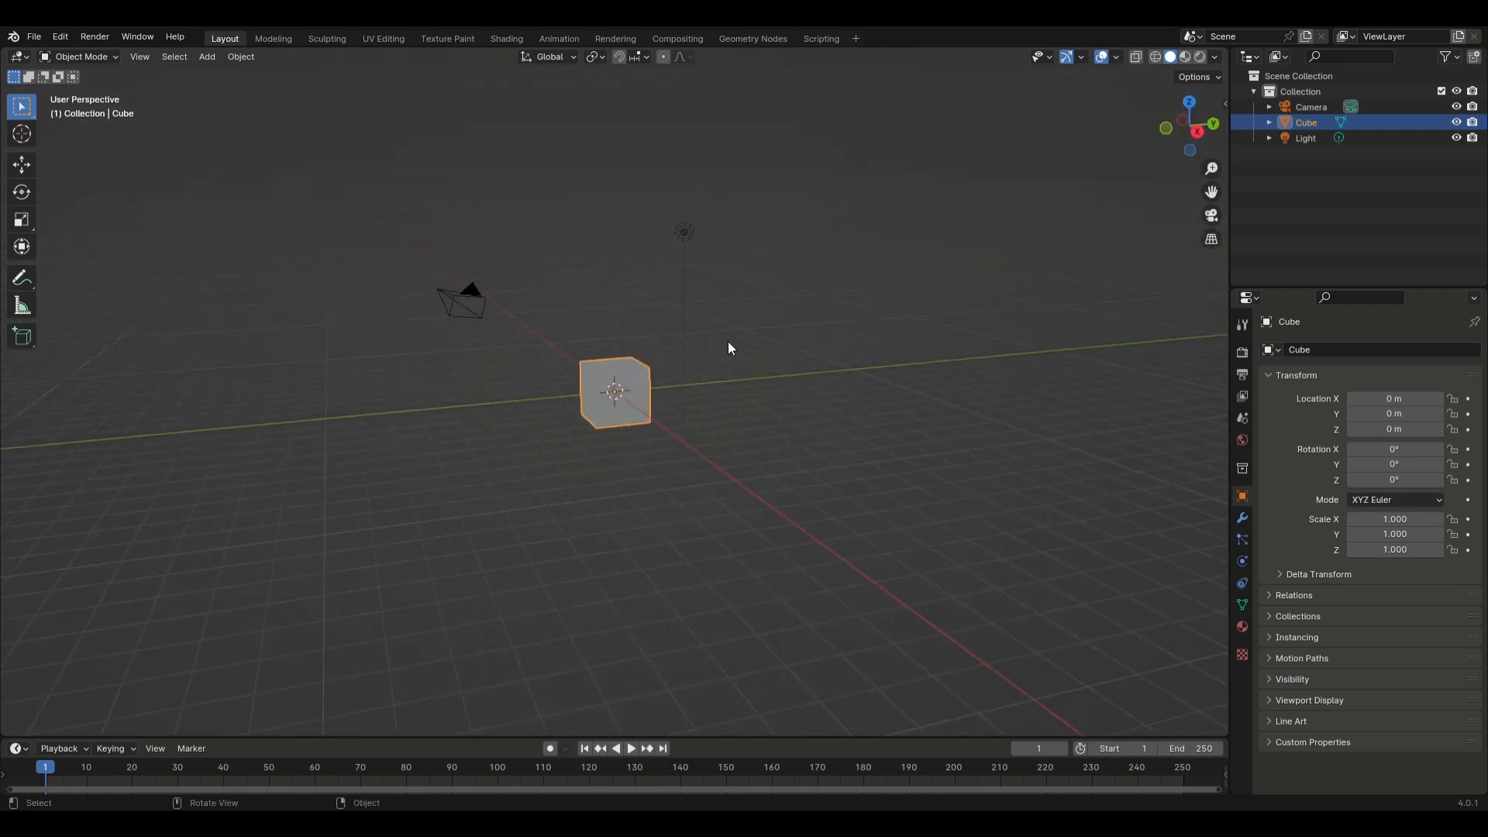
key(a)
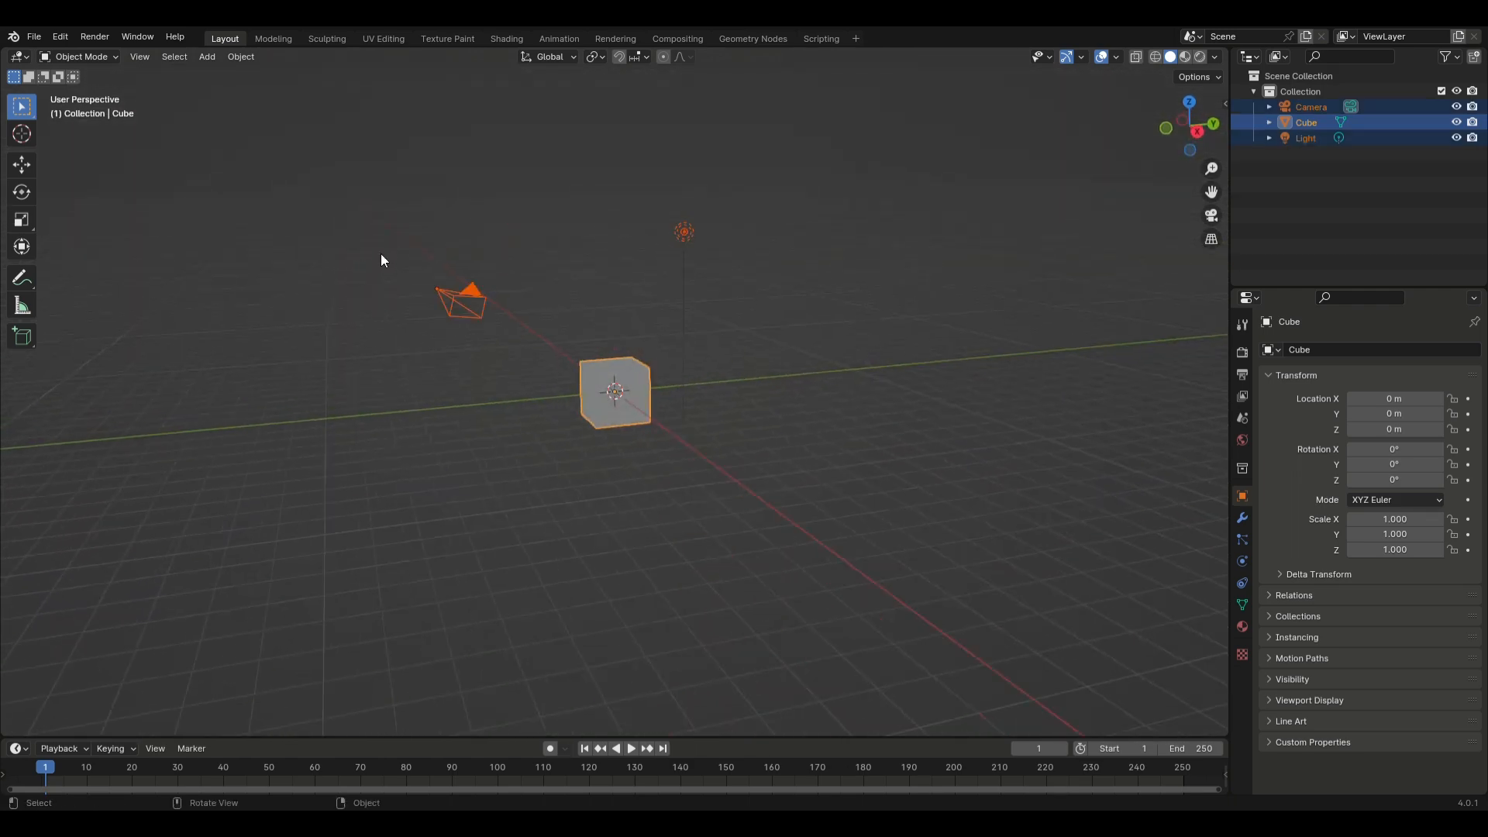
drag(587, 232, 879, 542)
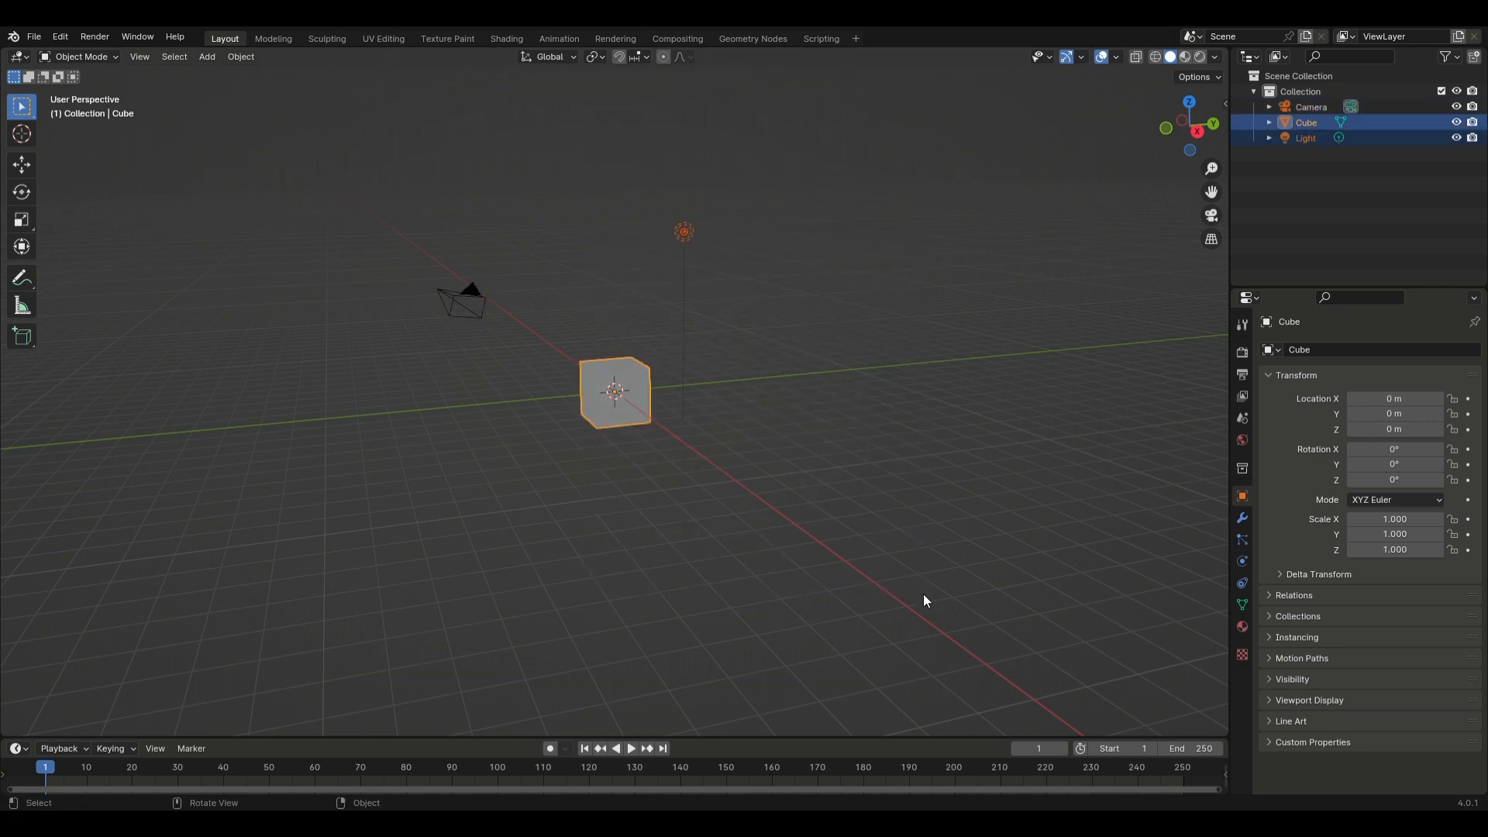
key(Delete)
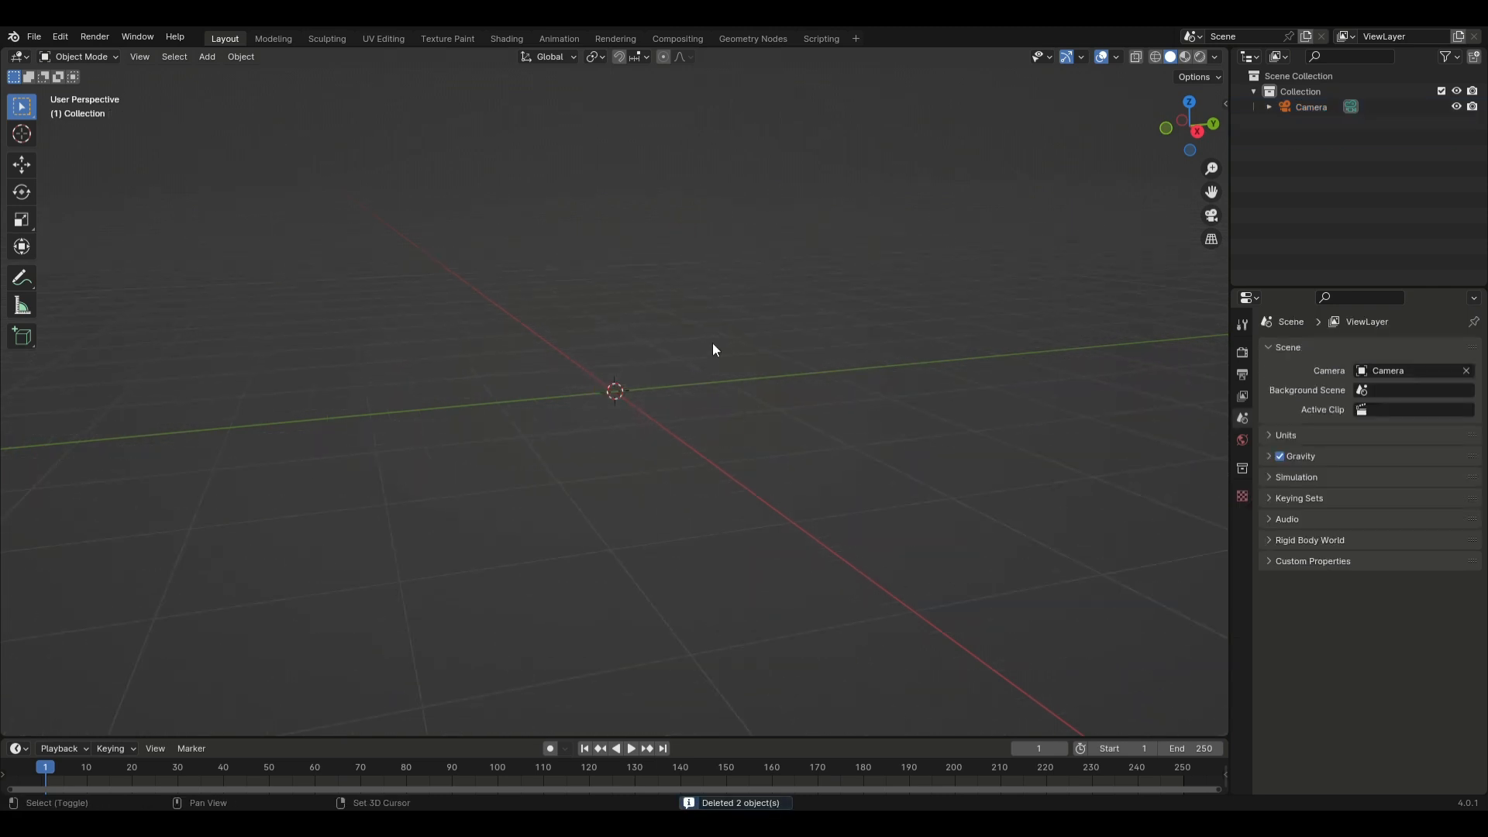
Add a UV sphere at the world origin
key(shift+a)
mouse_move(662, 360)
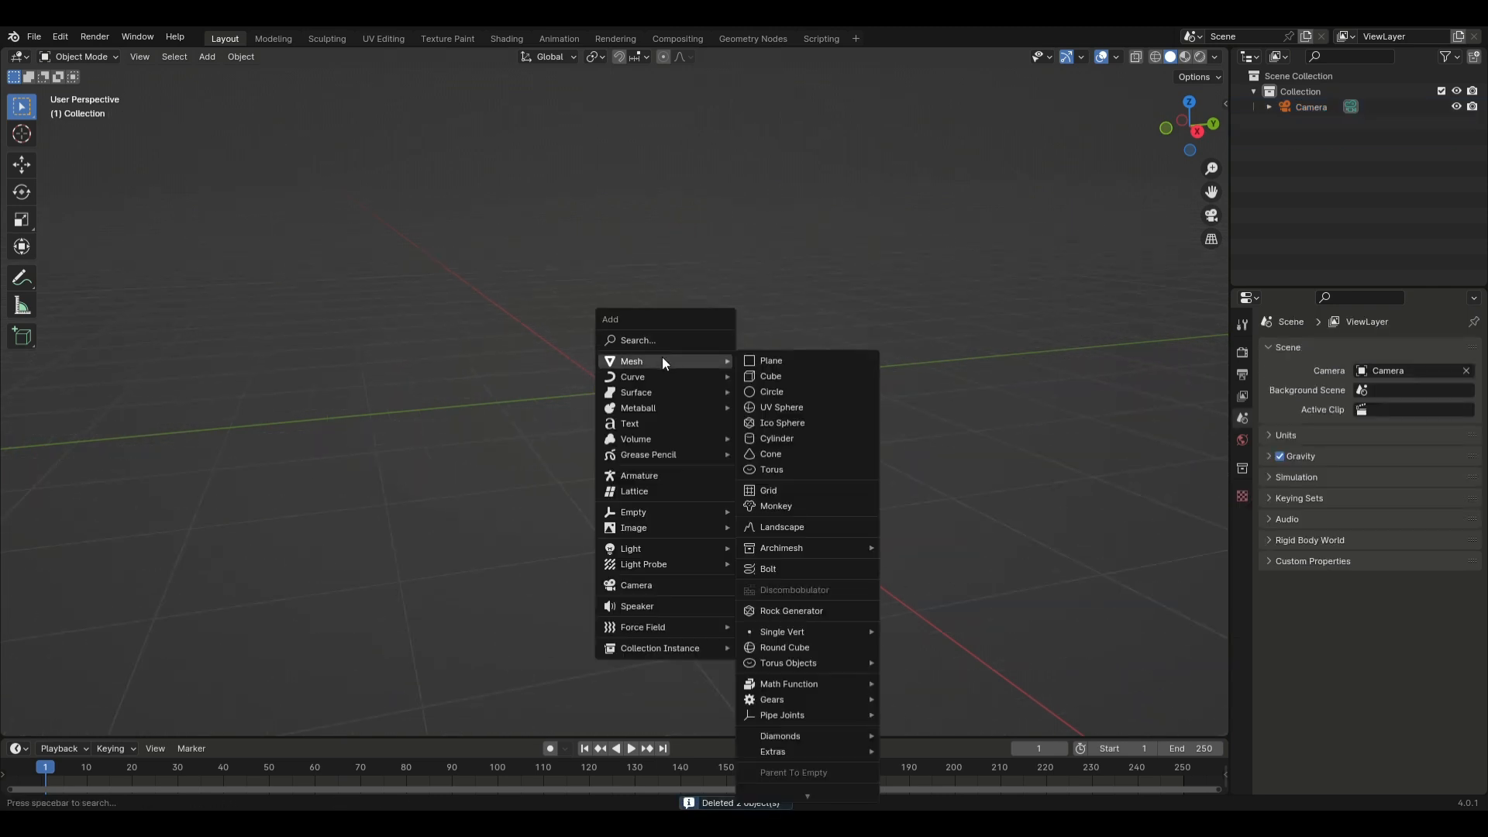
click(819, 406)
scroll(605, 444, up, 7)
scroll(666, 466, down, 3)
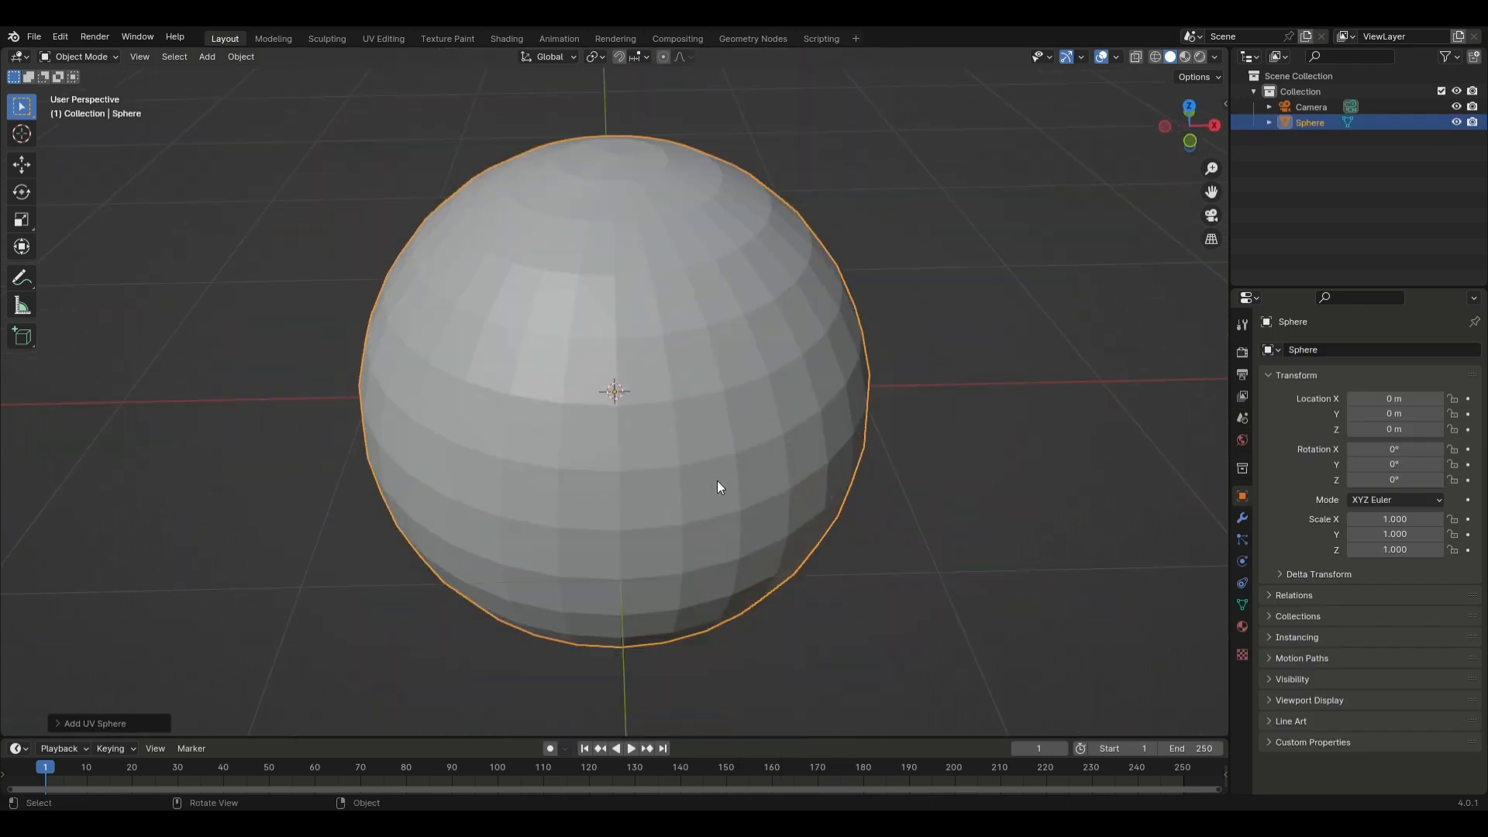
Duplicate the sphere in place, scale the copy to about 0.344 and move it to about -13.7 m along X
scroll(717, 481, down, 3)
middle_drag(717, 479, 496, 388)
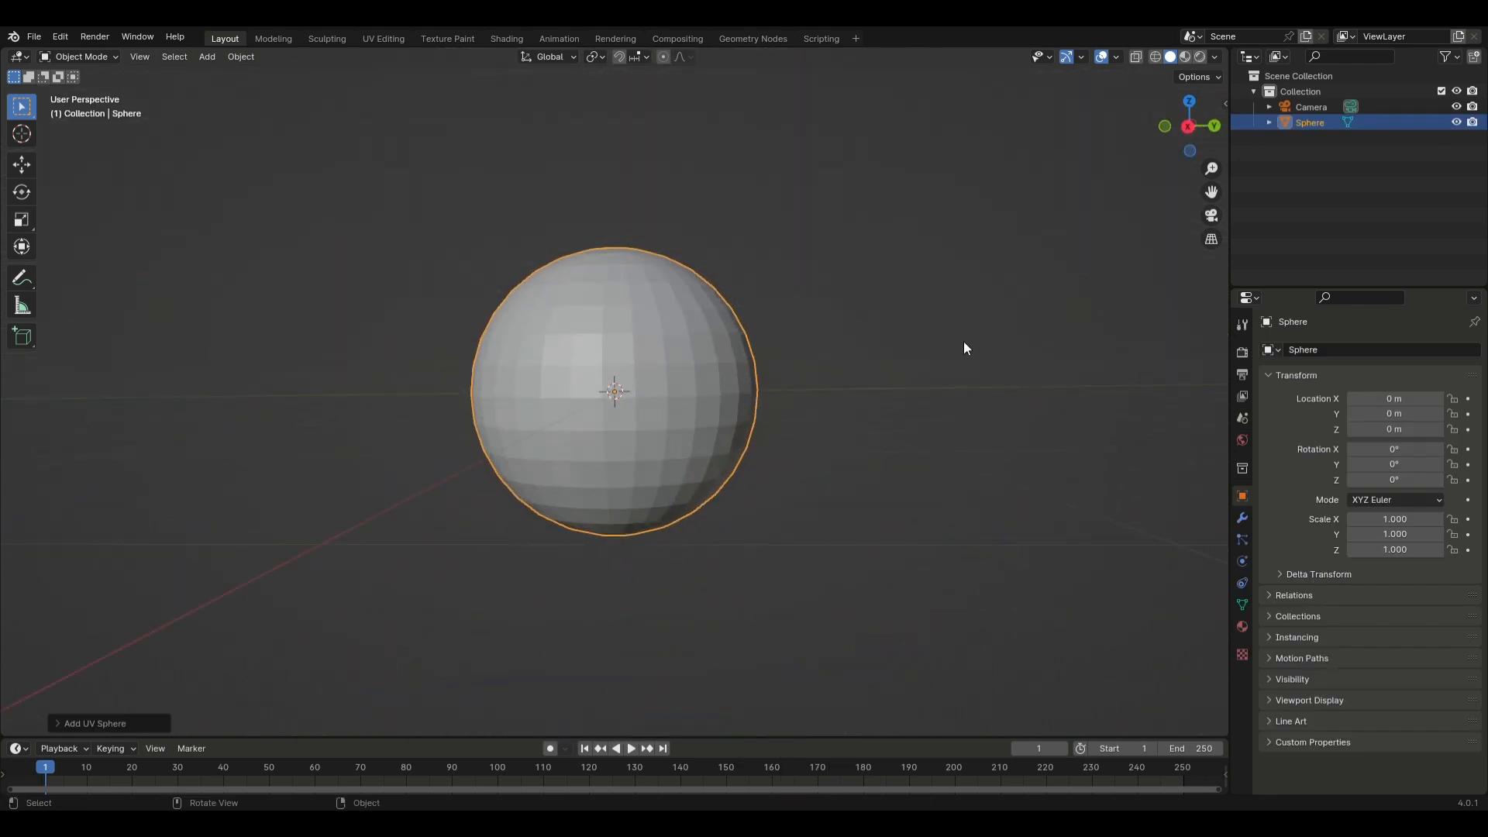
scroll(964, 342, down, 1)
middle_drag(964, 342, 810, 551)
scroll(727, 486, down, 3)
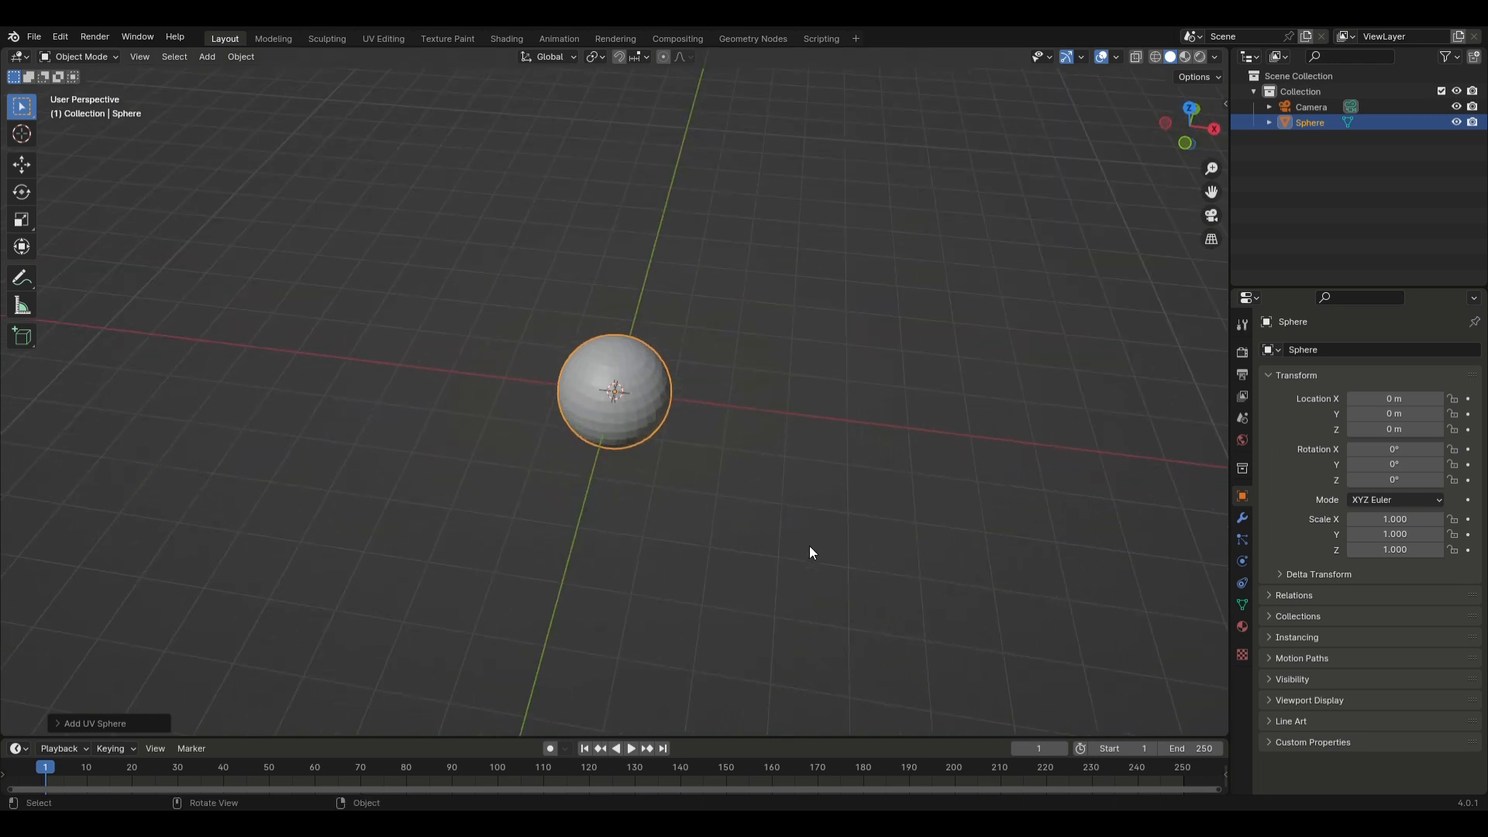
key(shift+d)
right_click(591, 432)
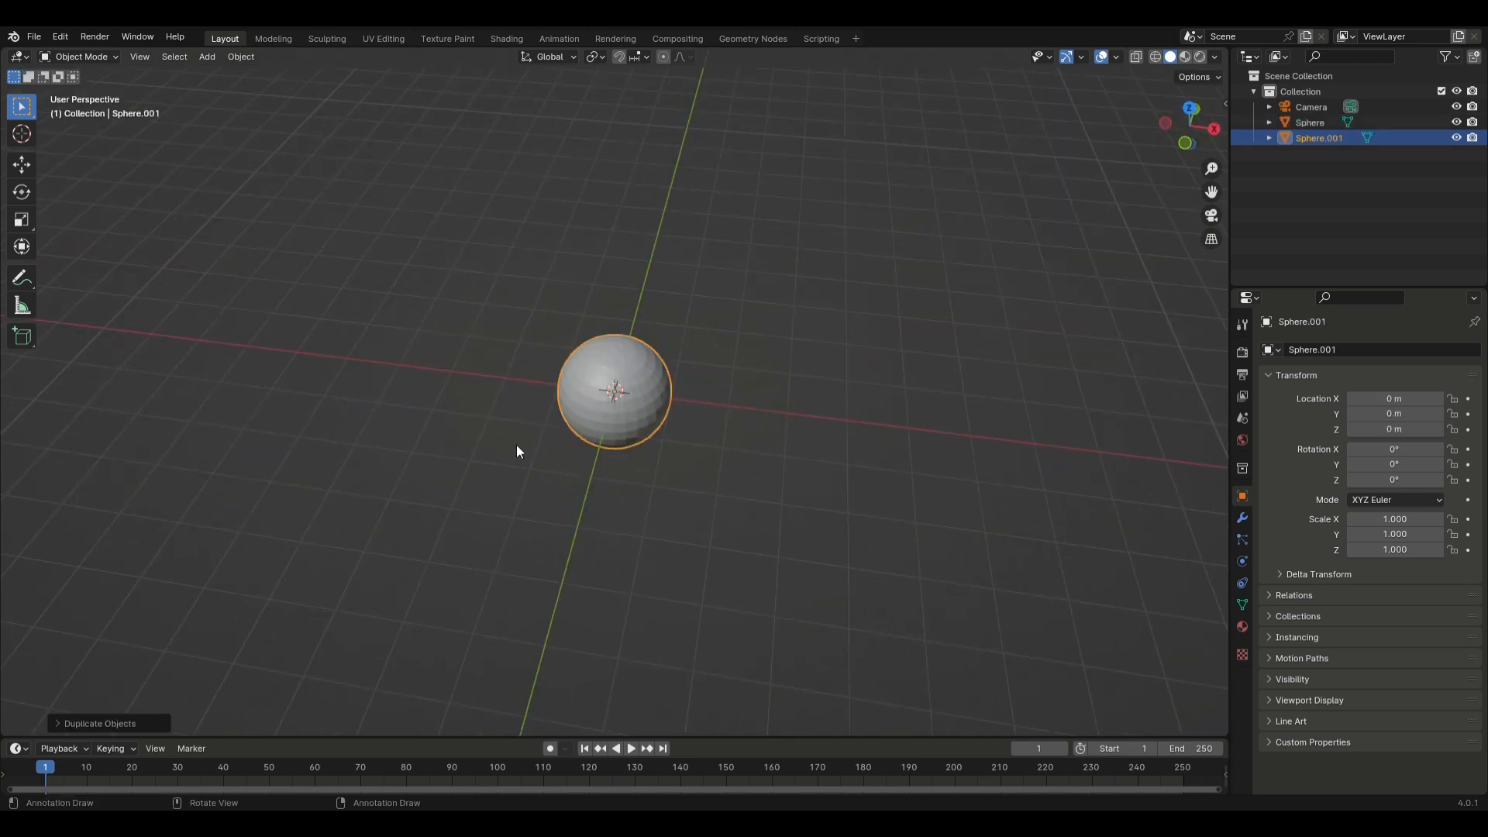
key(s)
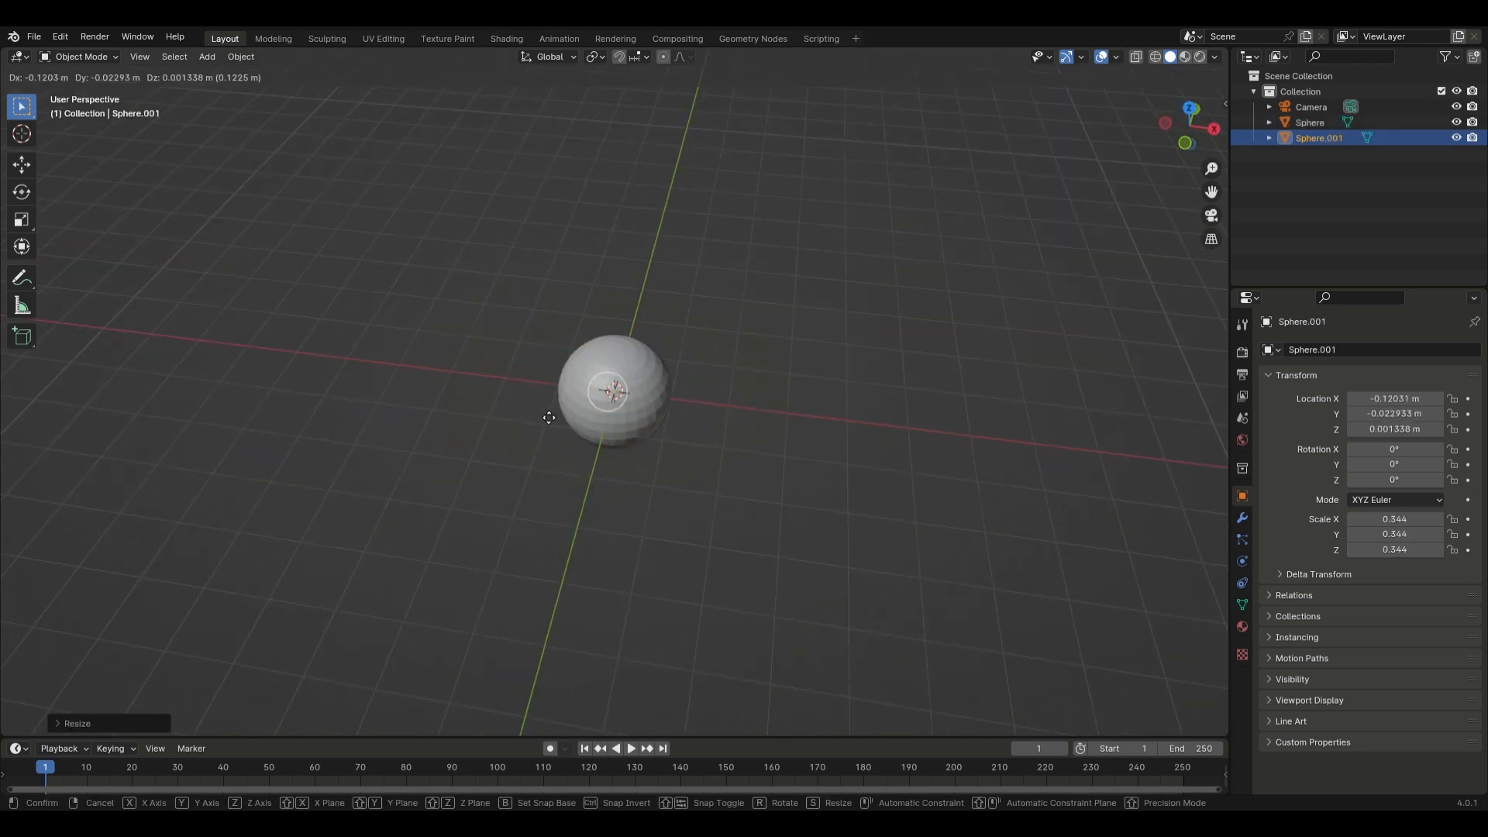
key(x)
click(1122, 423)
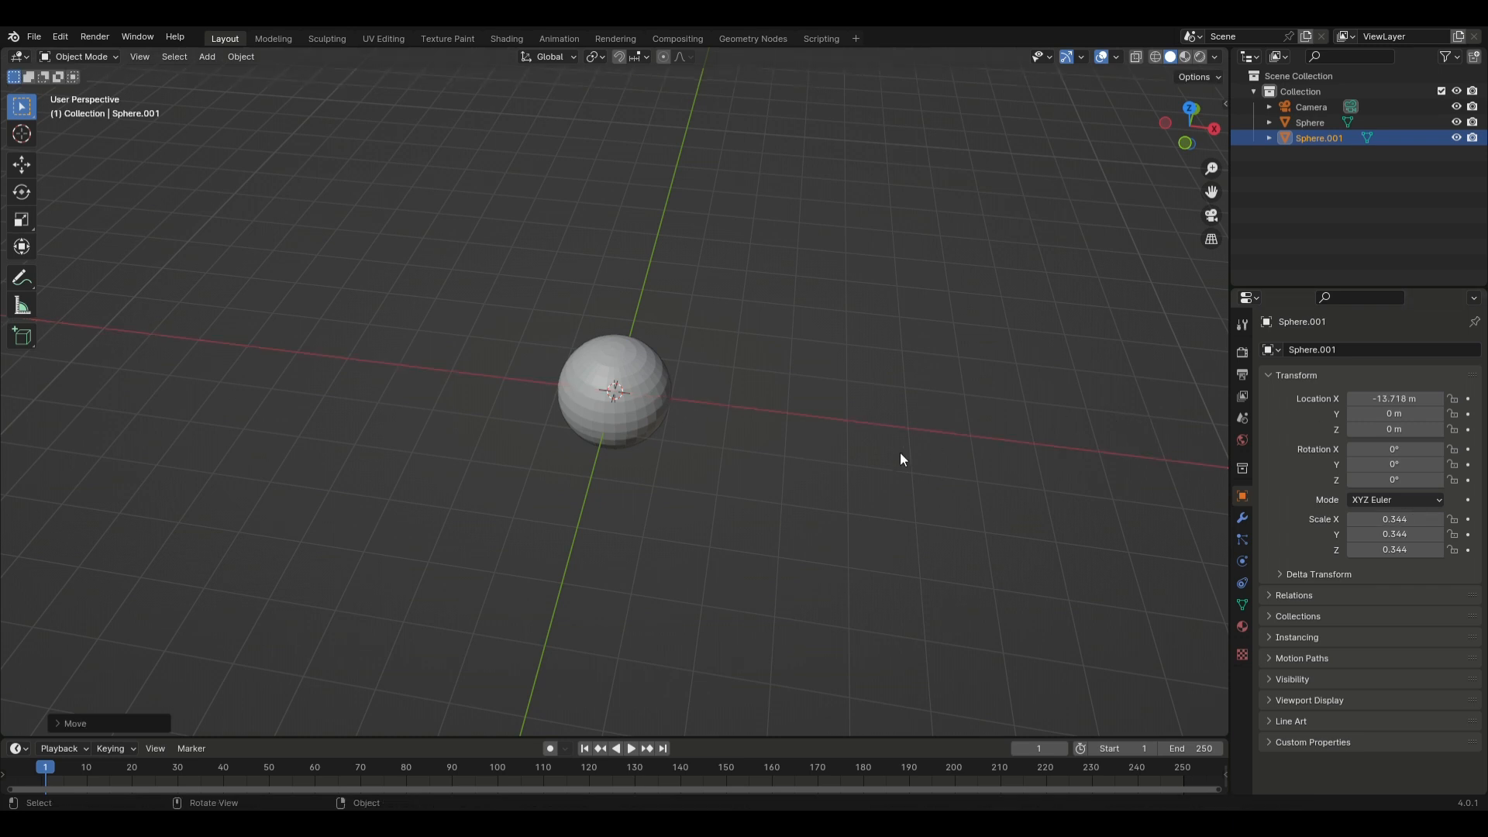
Scale the original sphere at the origin down to about 0.62 and apply its scale
scroll(495, 404, up, 9)
middle_drag(558, 435, 496, 404)
click(497, 403)
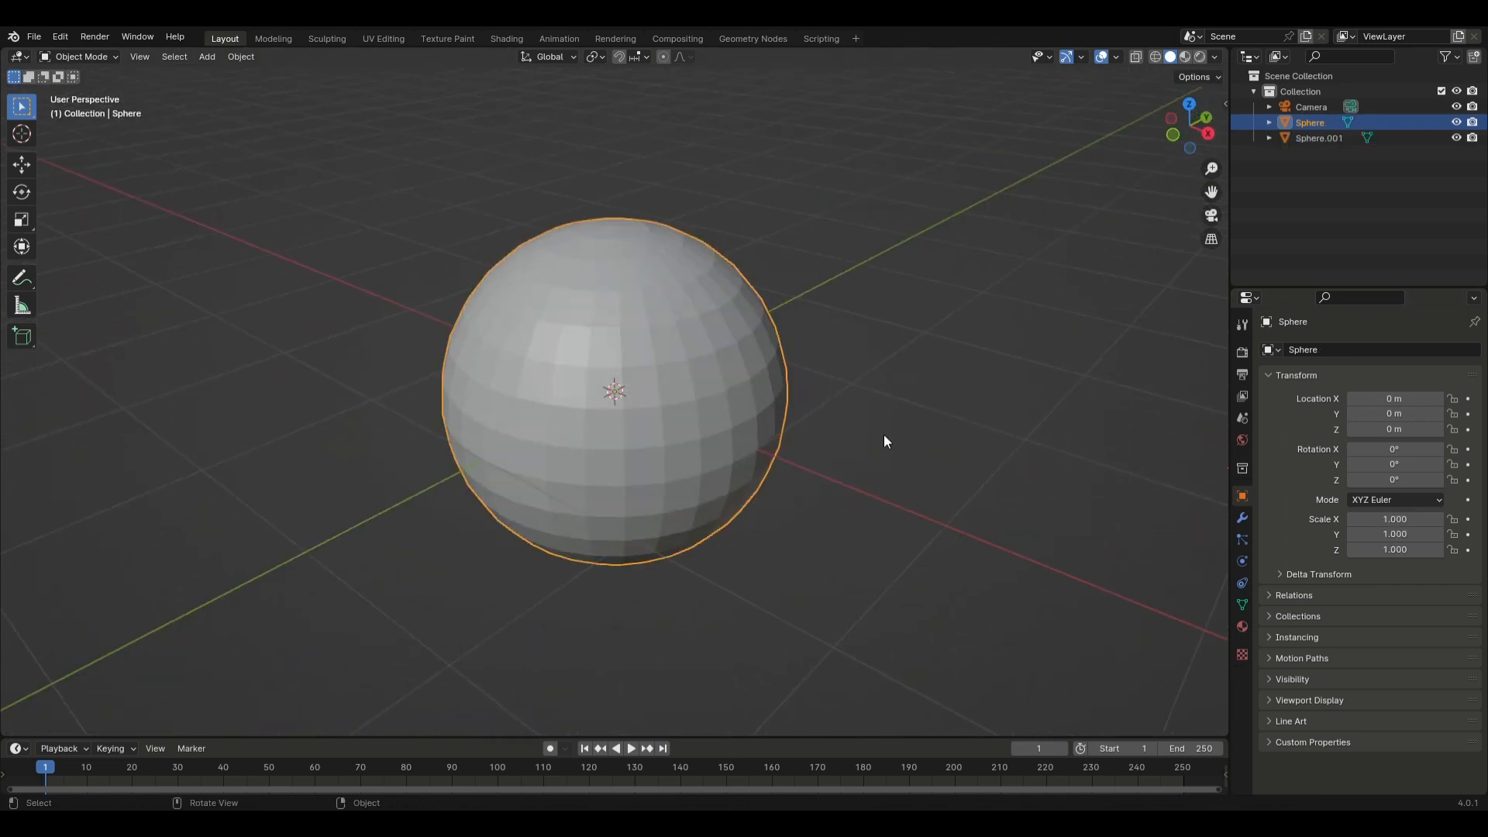
click(500, 449)
key(ctrl+a)
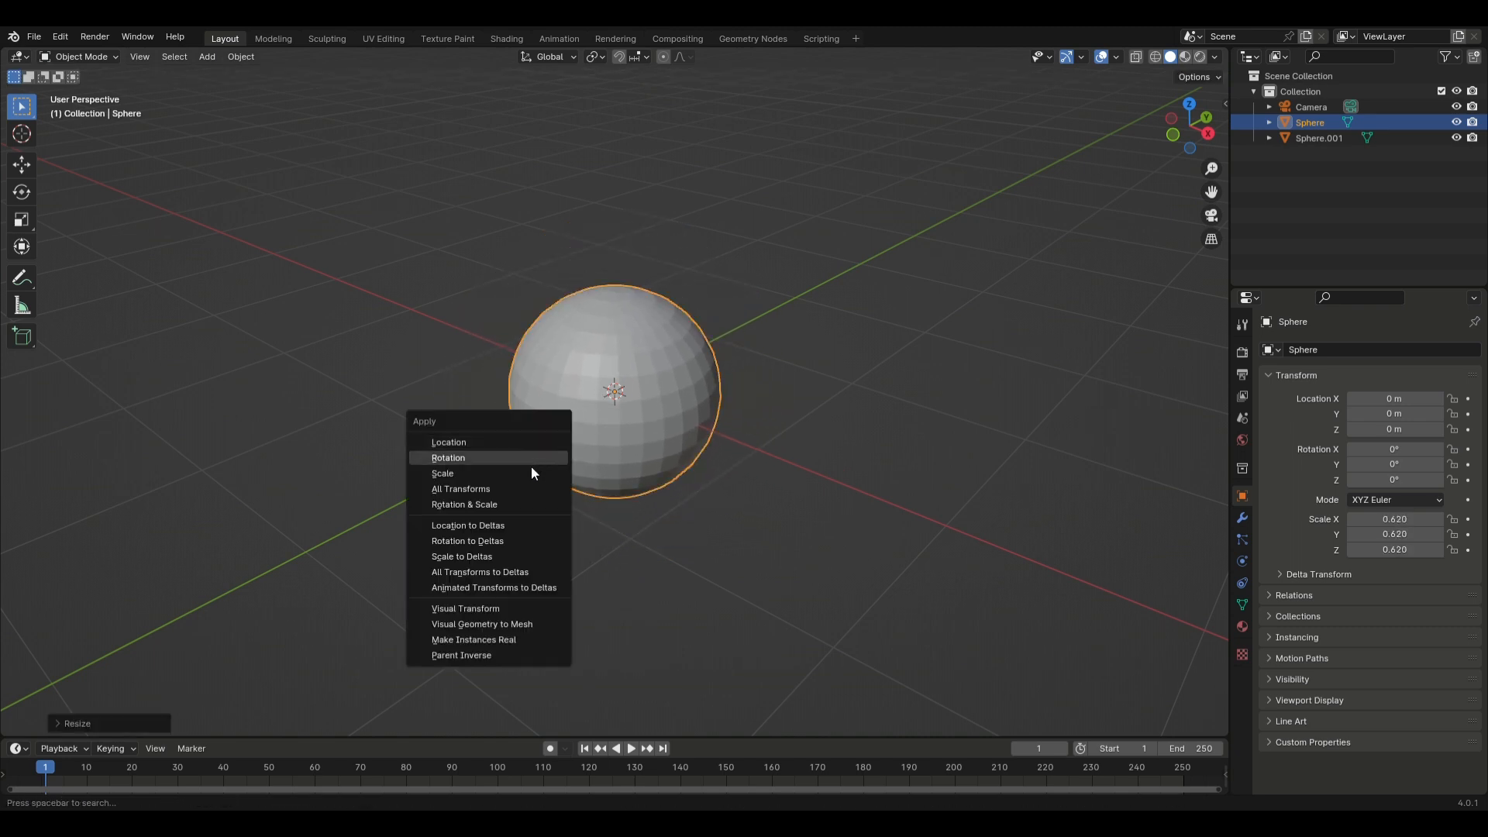
click(531, 468)
middle_drag(569, 494, 619, 449)
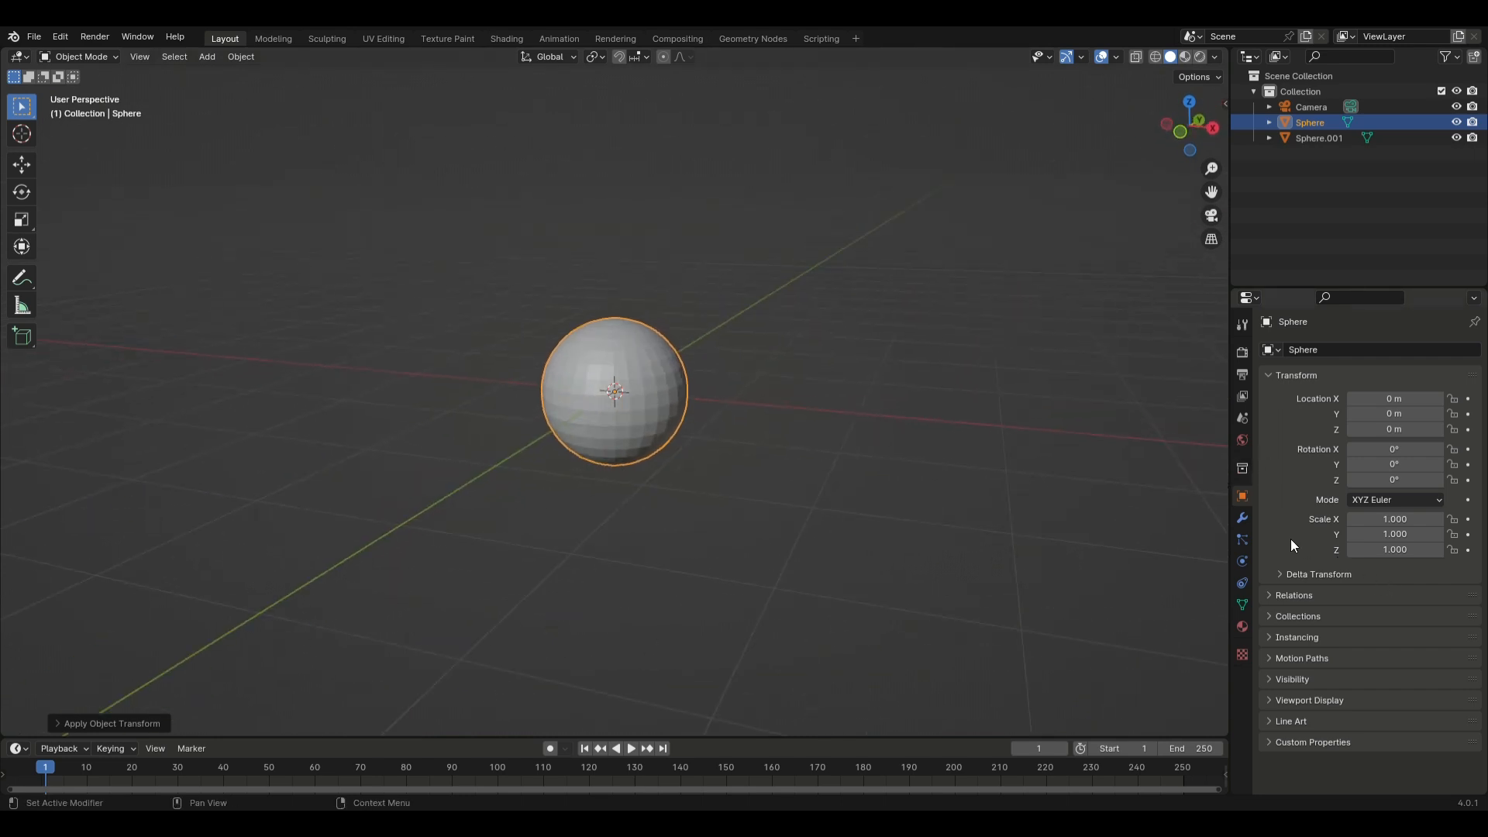
Add an emitter particle system to the sphere at the origin and play the animation
click(1241, 541)
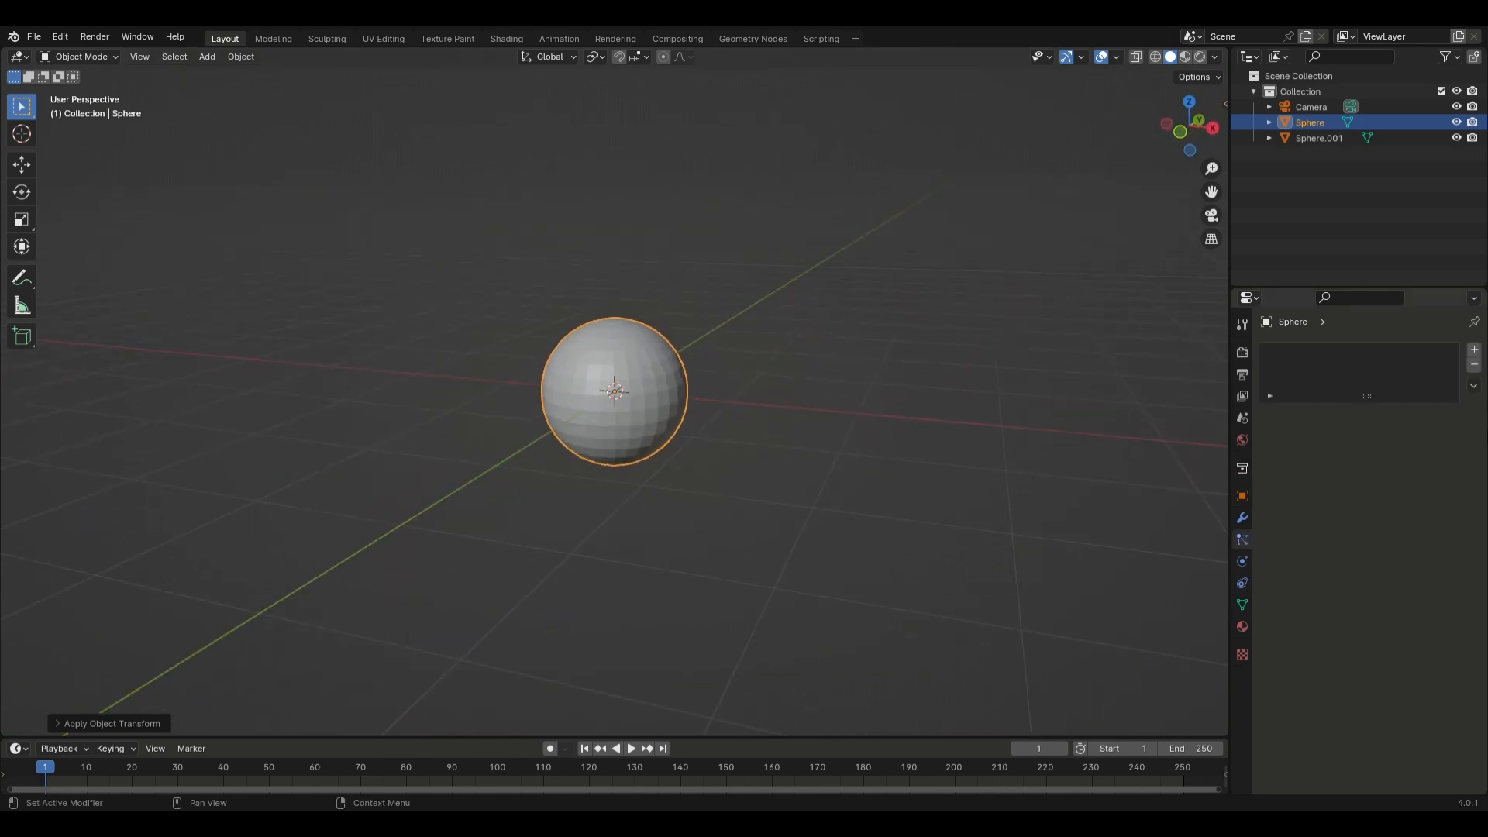
click(1475, 353)
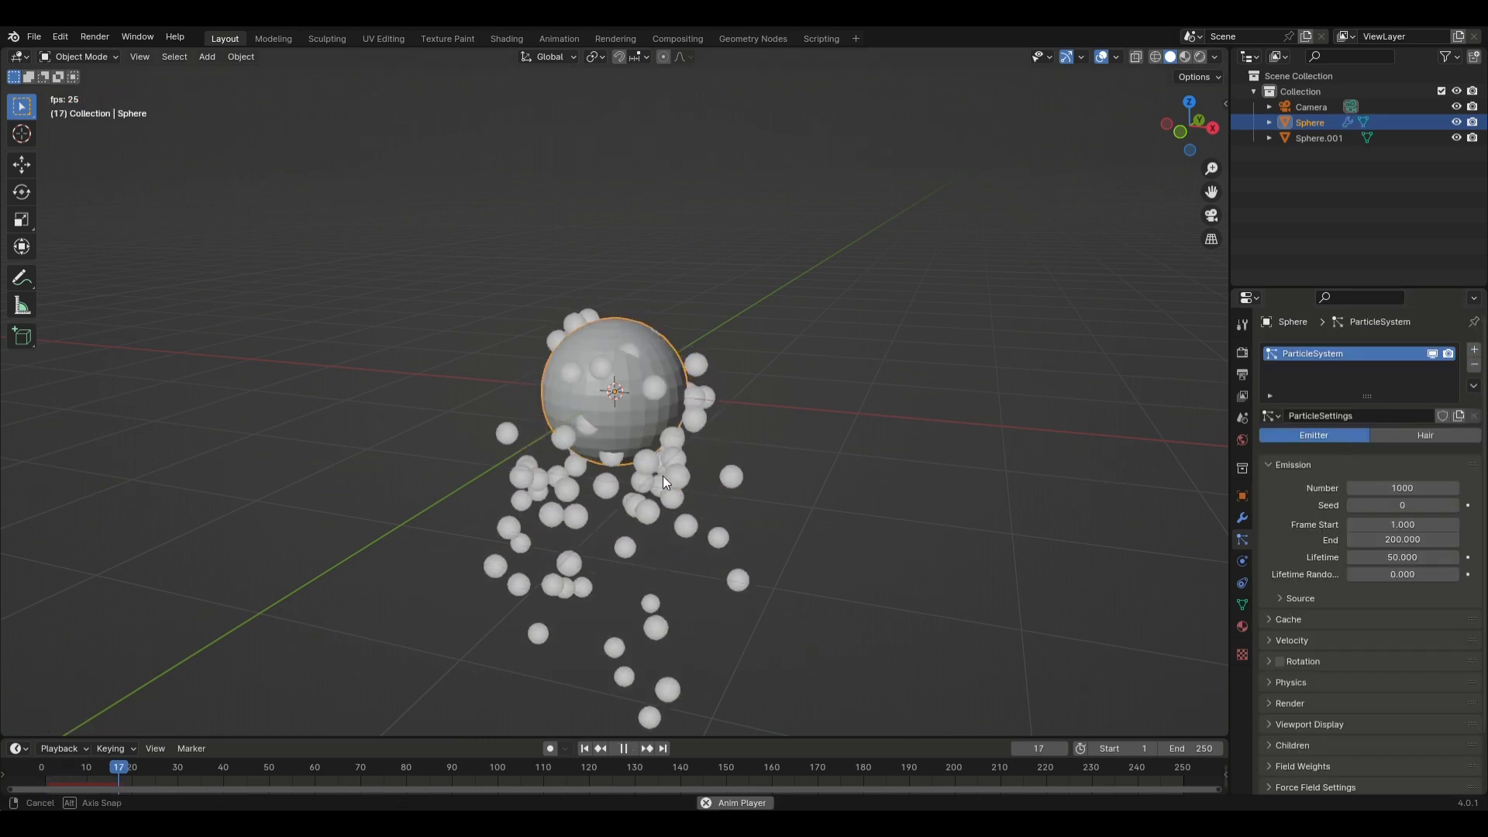
middle_drag(664, 476, 1176, 142)
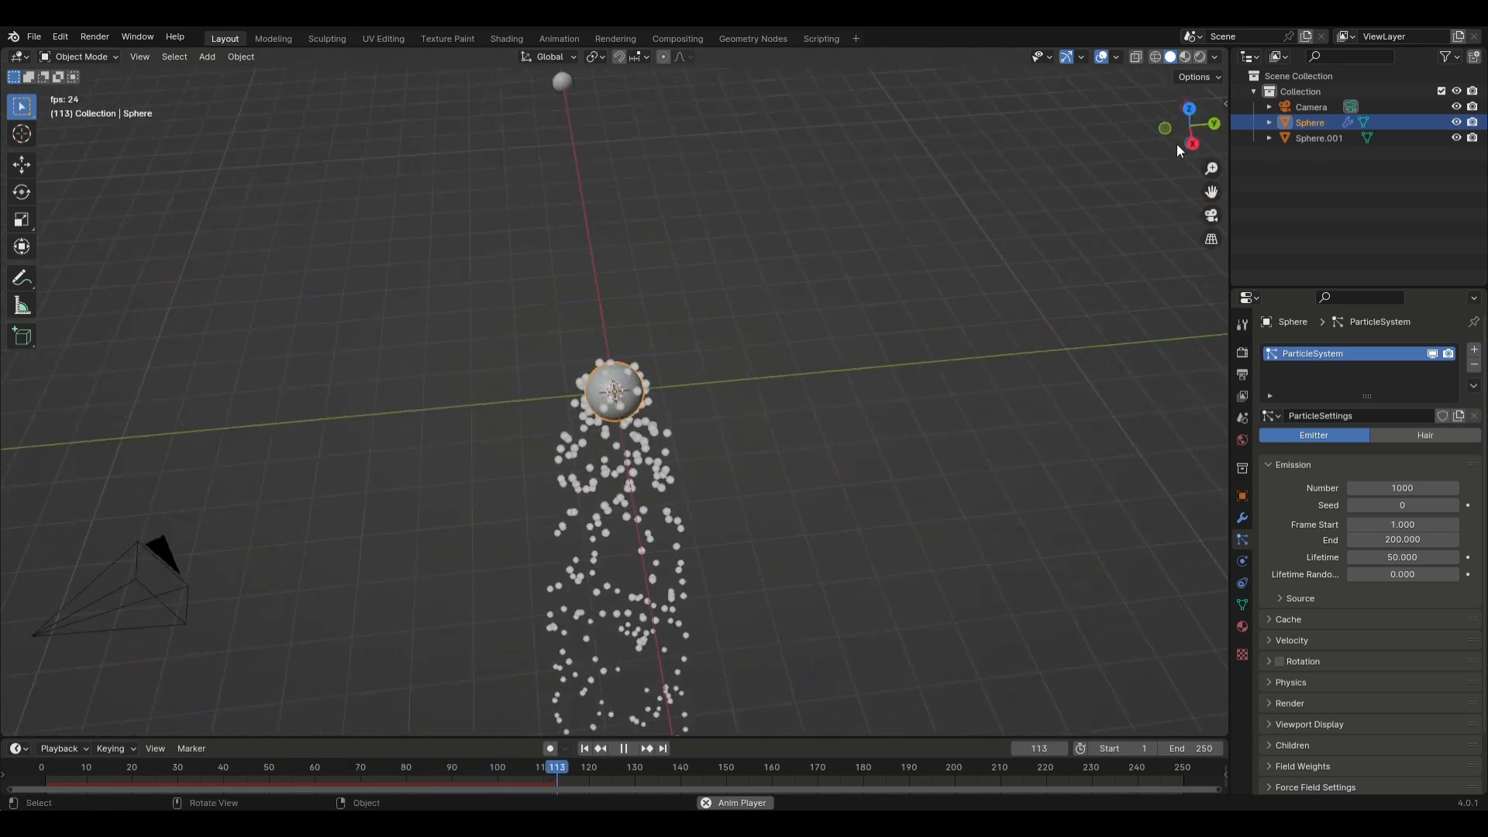
click(1215, 127)
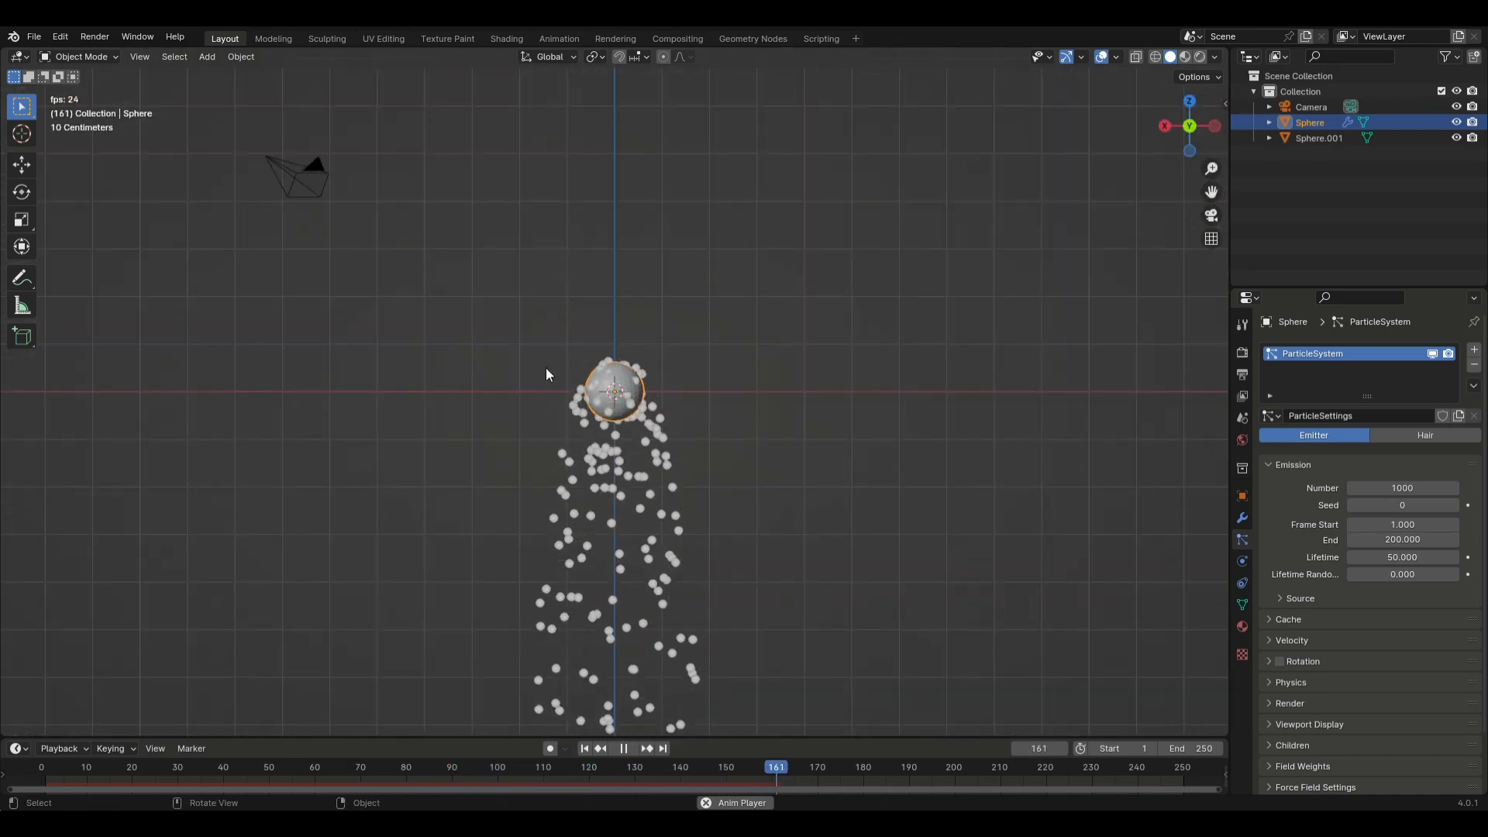
key(g)
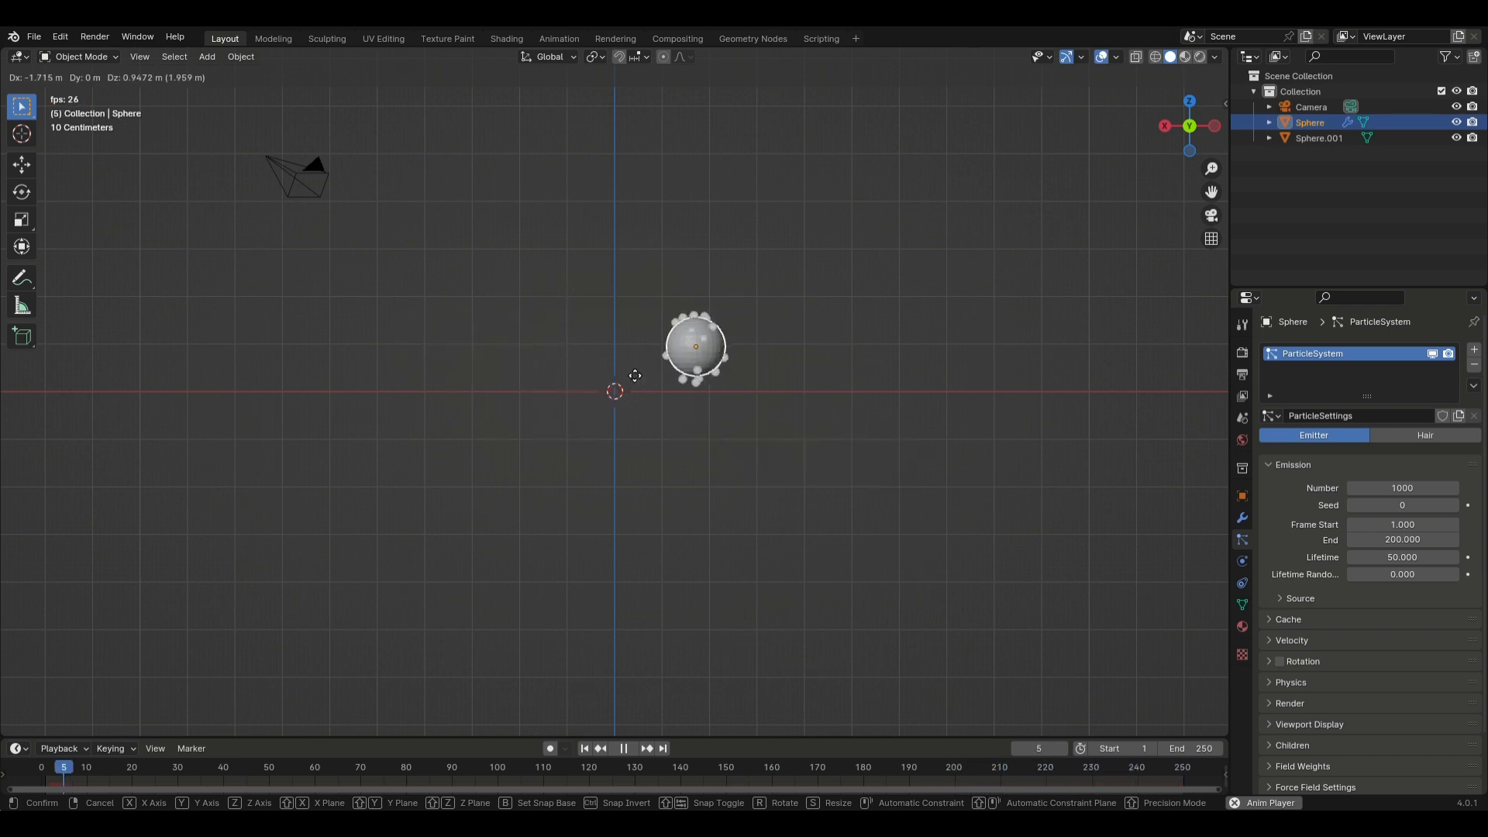
key(Escape)
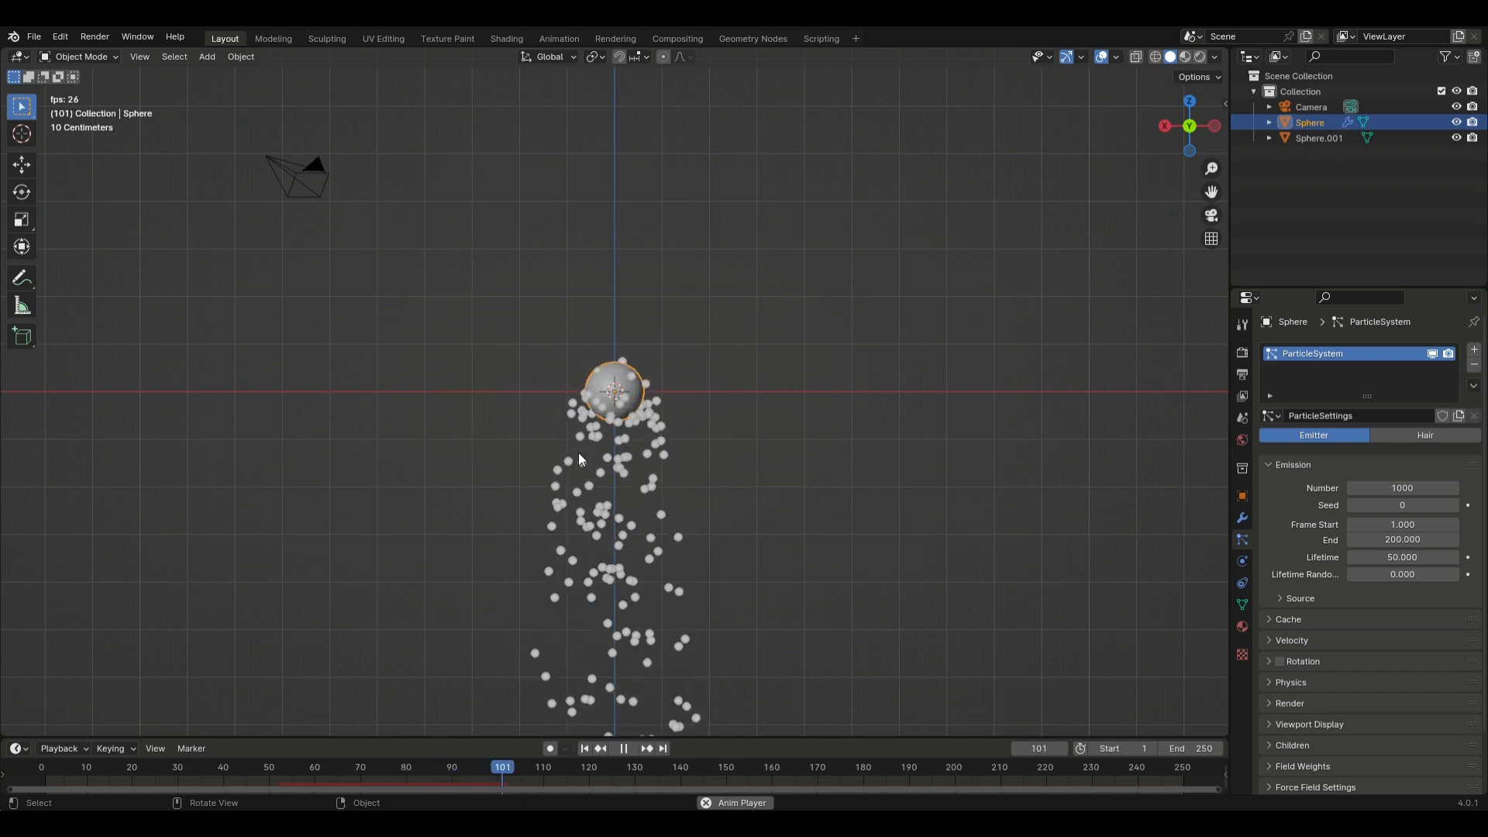
Stop playback and render the emitter's particles as objects, with the small sphere copy Sphere.001 as the instance object
key(space)
middle_drag(588, 462, 671, 490)
scroll(671, 489, up, 3)
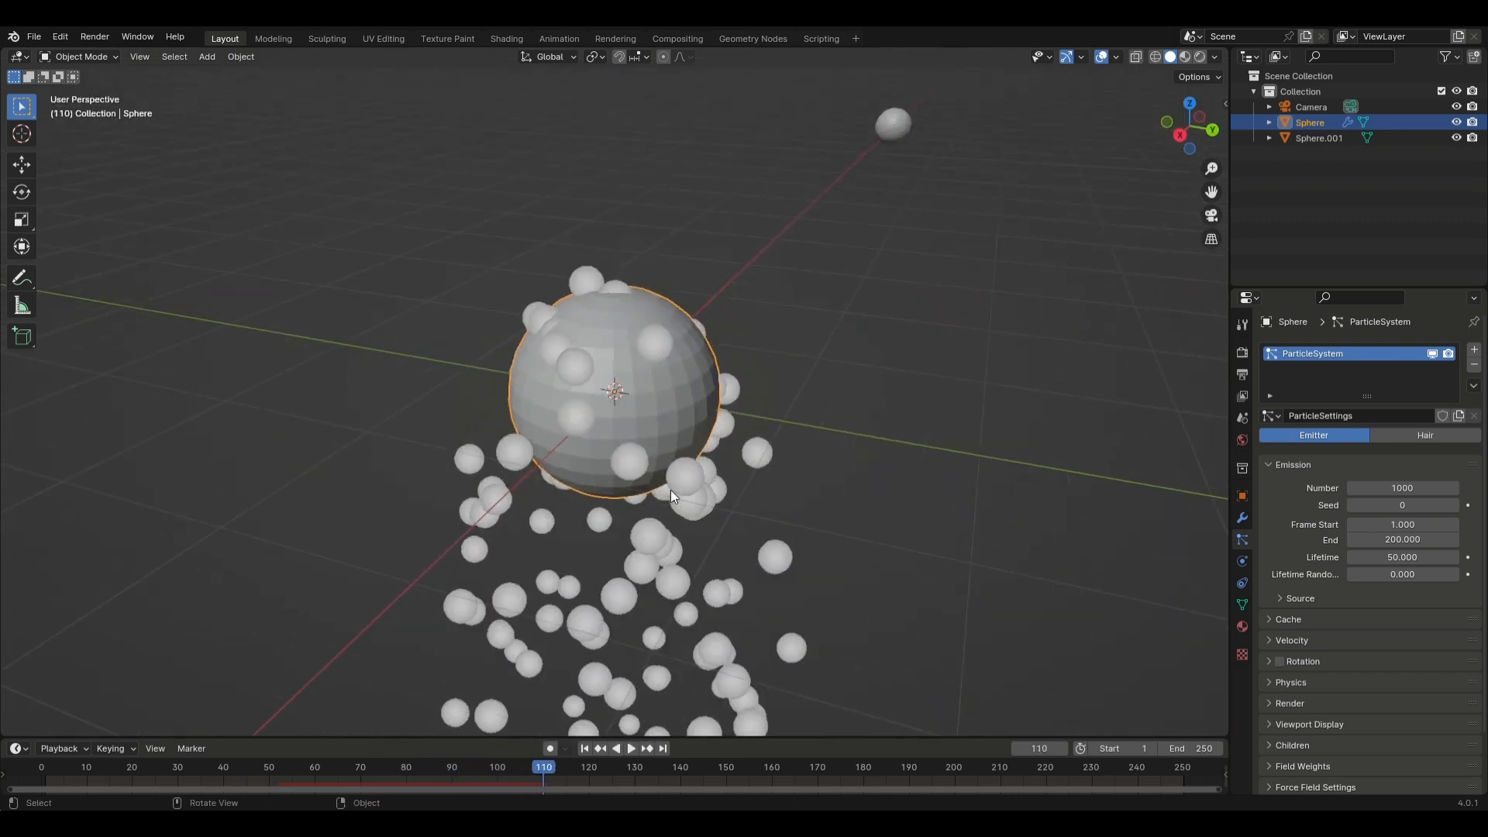
scroll(671, 489, down, 1)
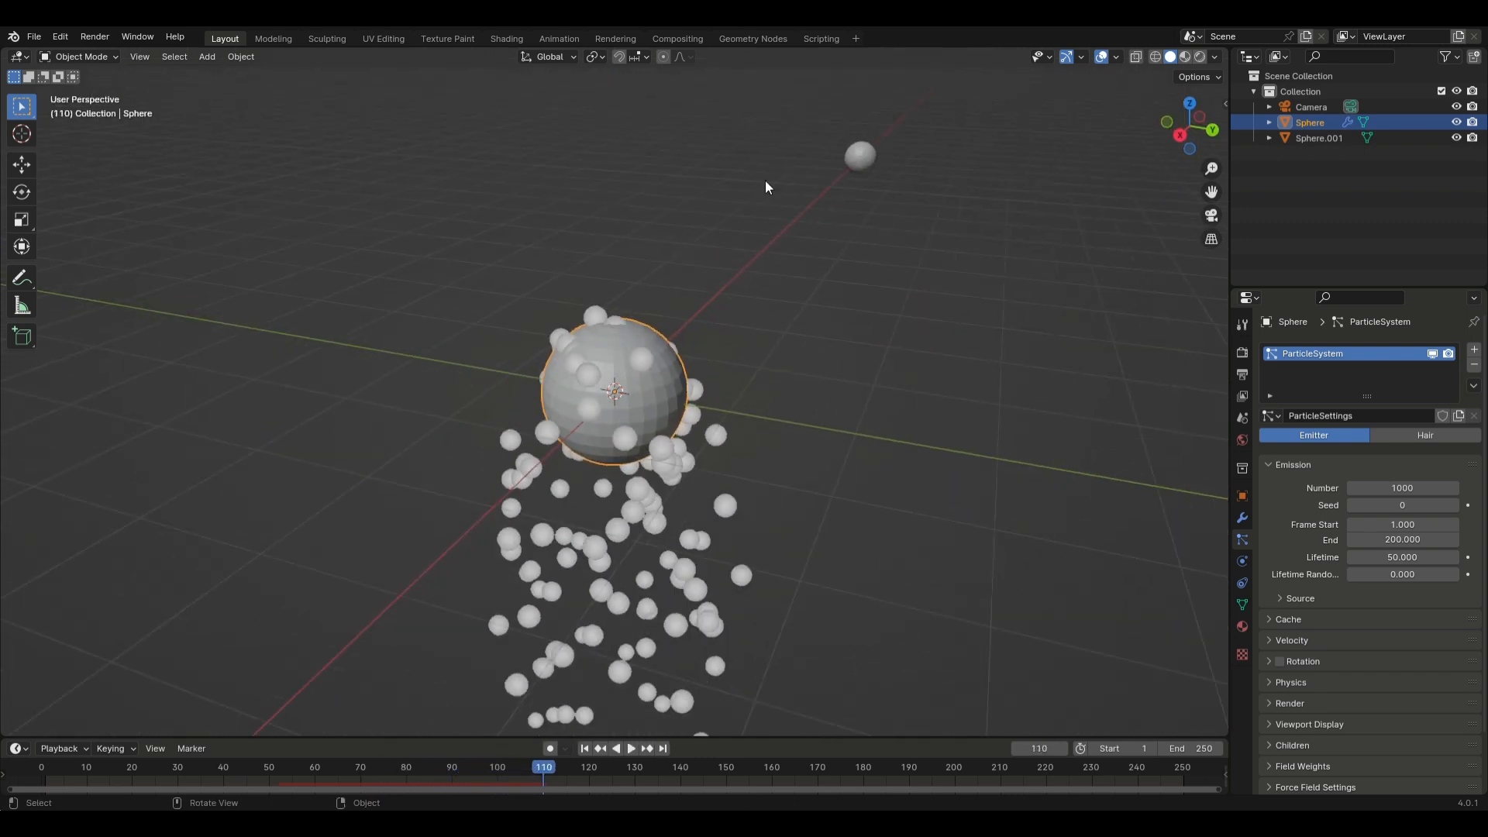
scroll(1334, 594, down, 2)
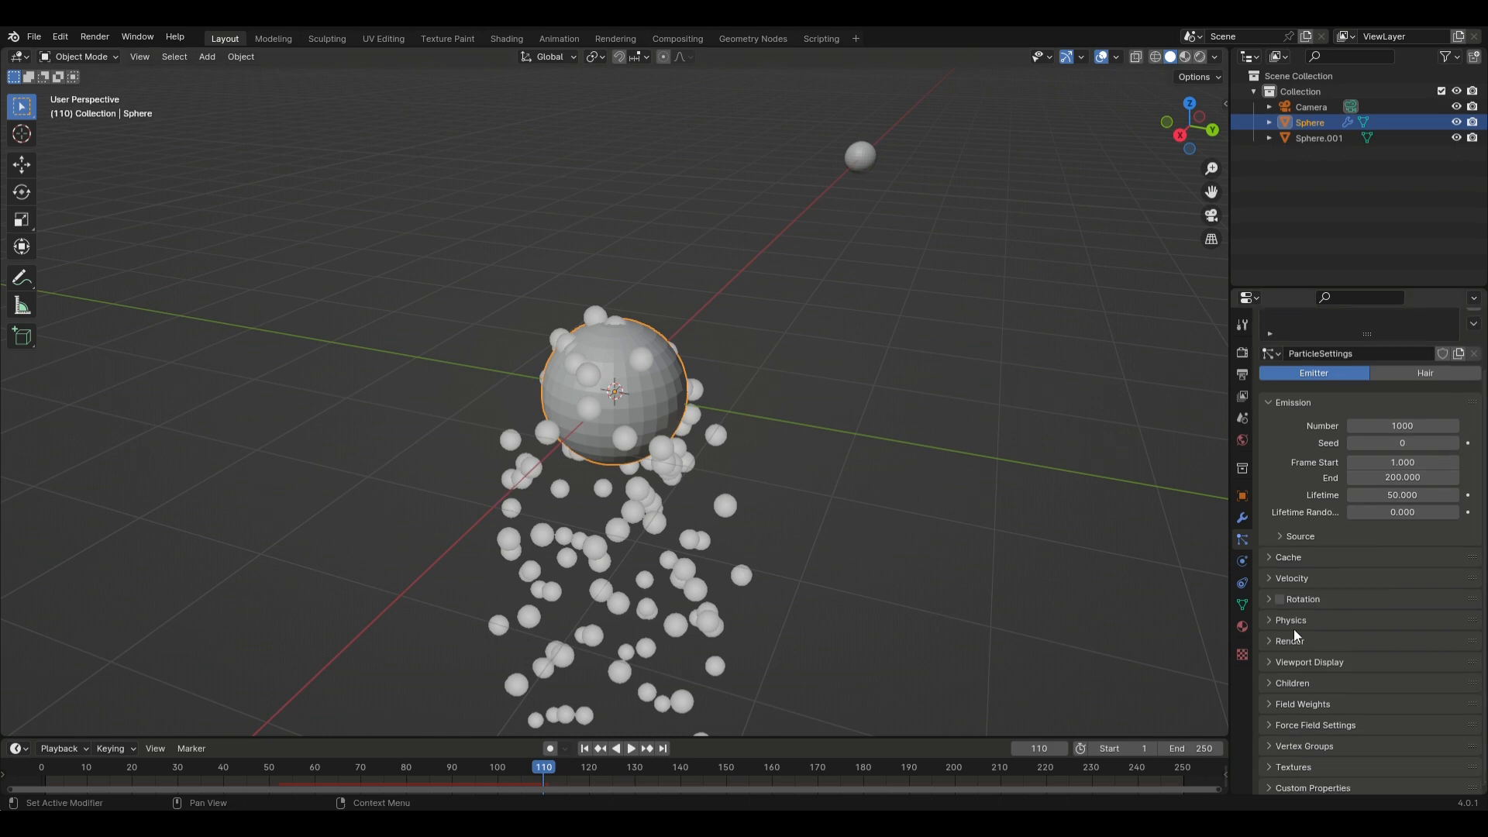
click(1294, 618)
click(1294, 617)
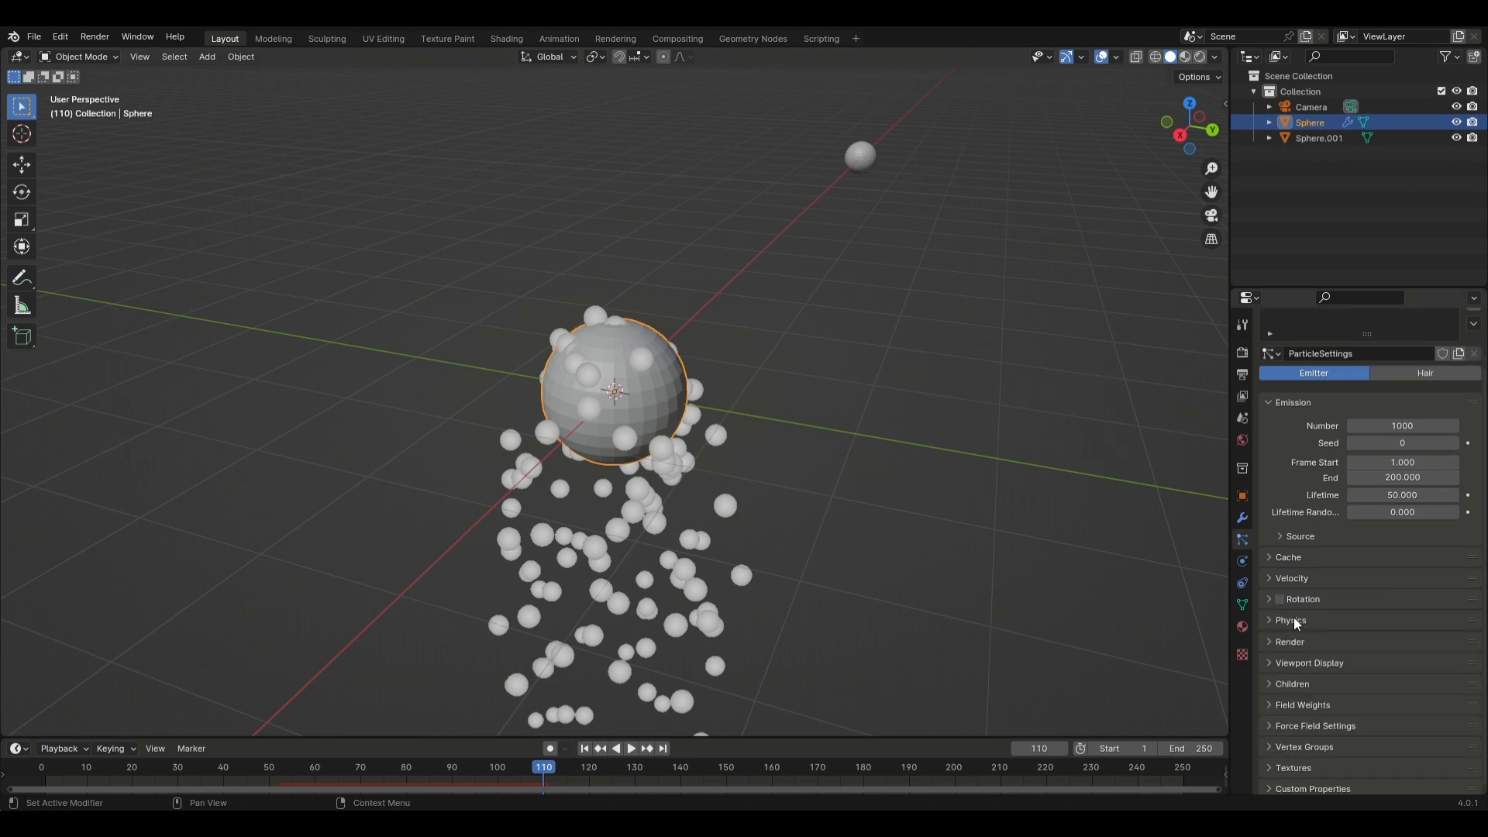
click(1323, 660)
scroll(1323, 664, down, 1)
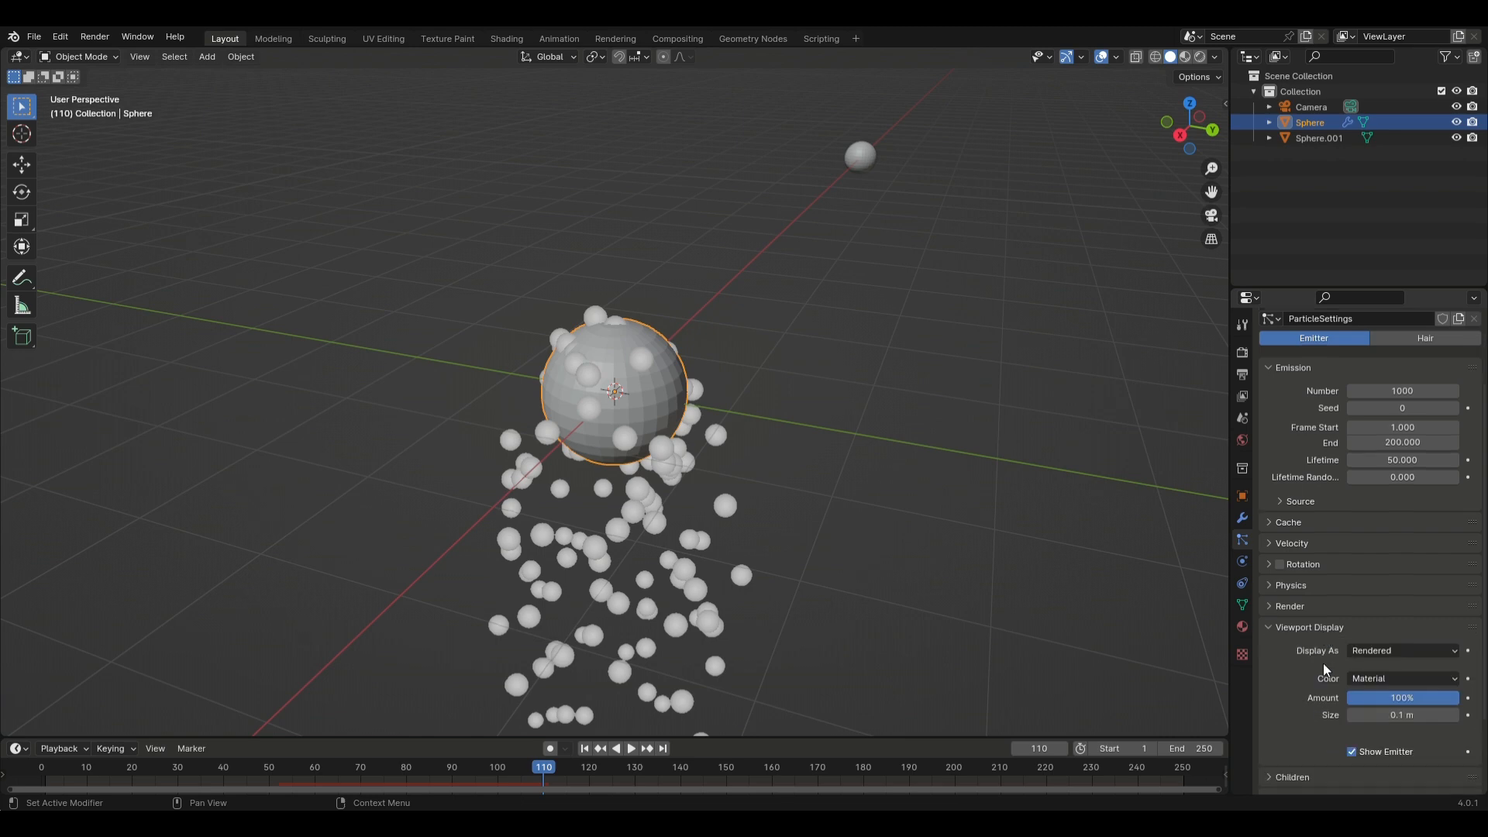
click(1392, 651)
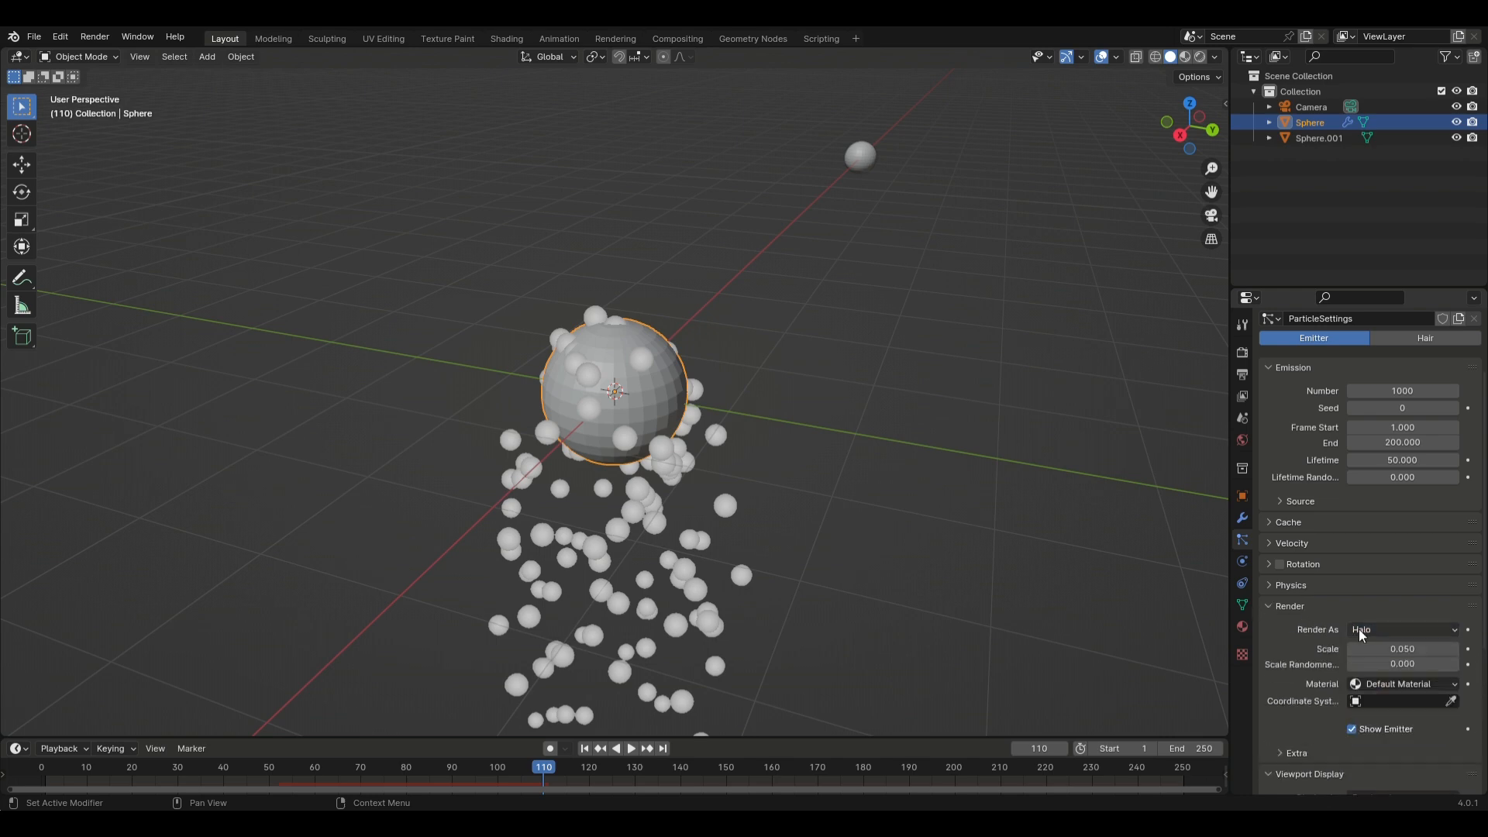
click(1382, 623)
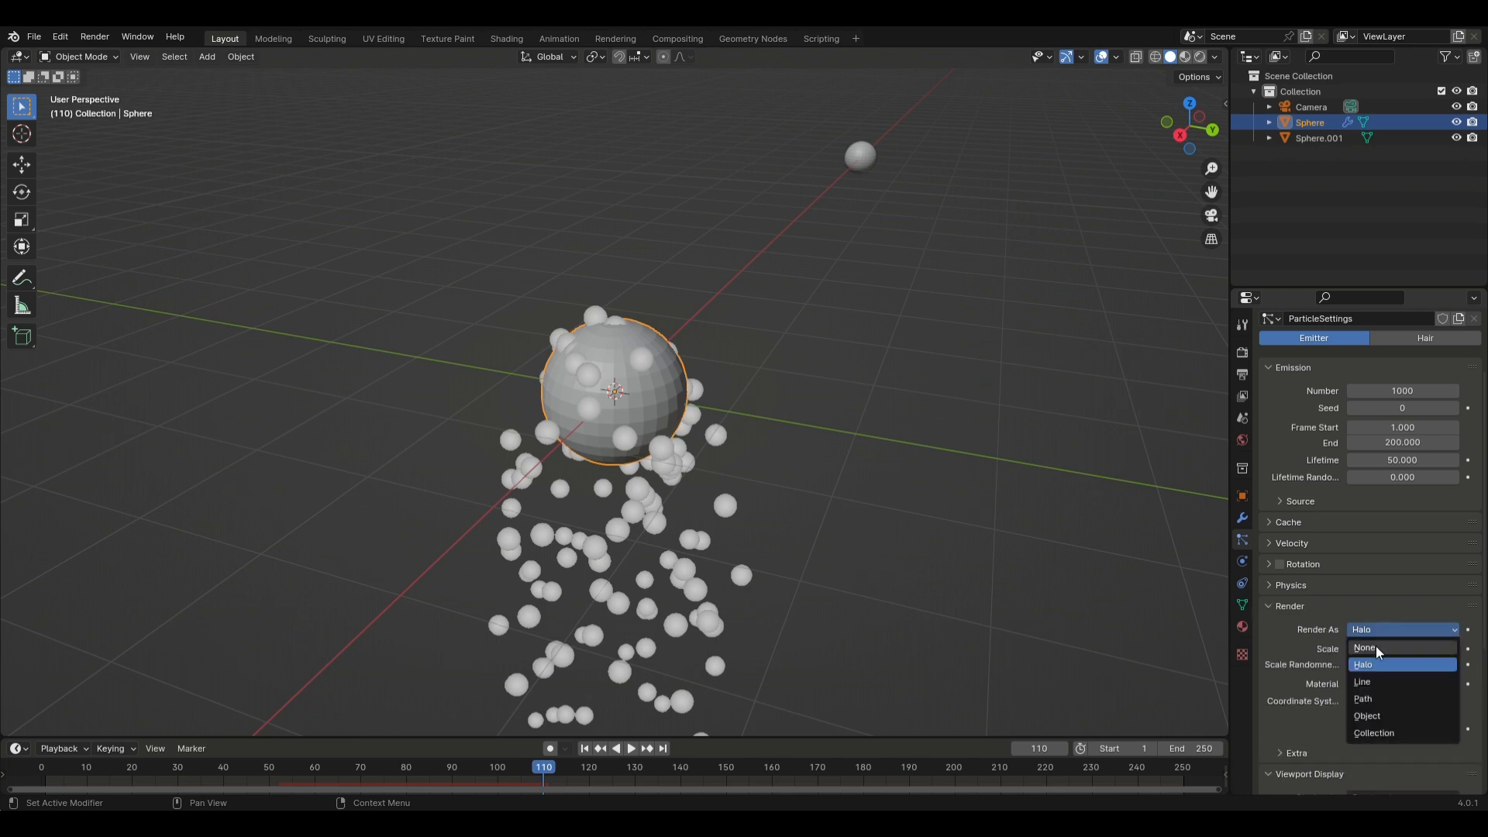
click(1374, 716)
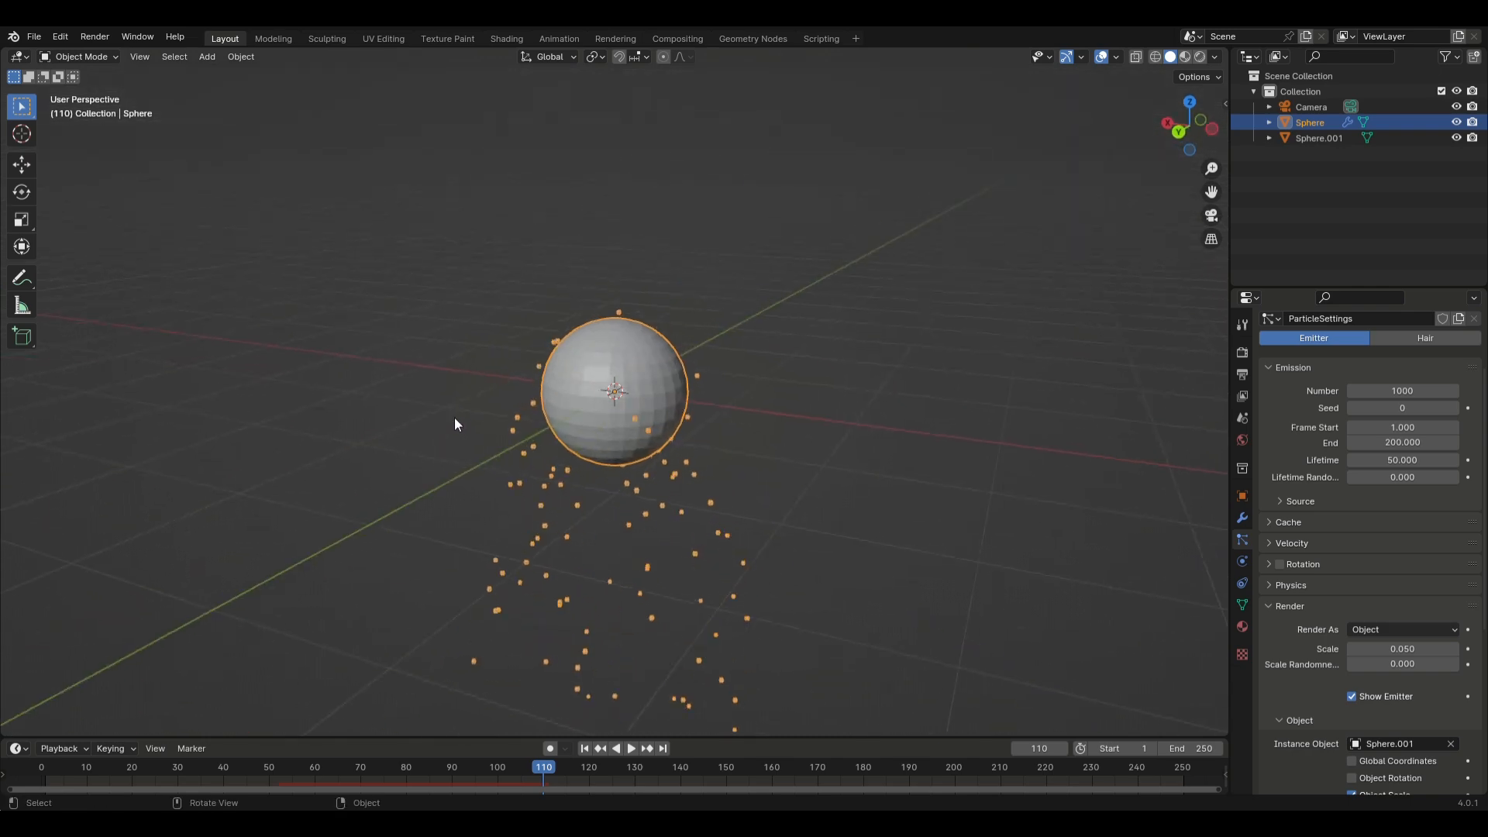
Play the animation and set the particles' render scale to 0.170
scroll(466, 434, up, 5)
middle_drag(466, 426, 575, 485)
scroll(589, 433, down, 3)
scroll(610, 442, down, 2)
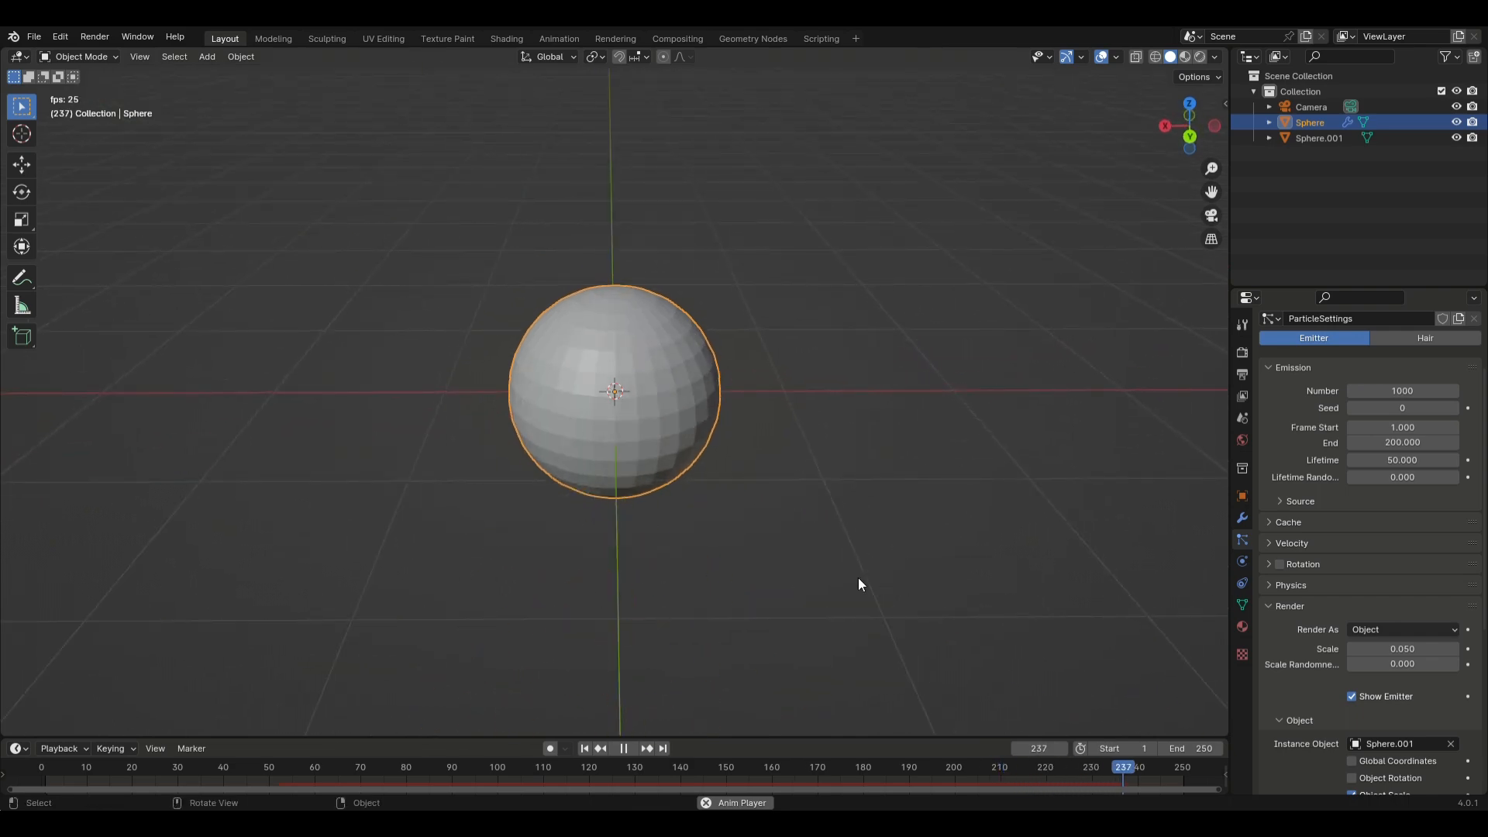
scroll(1387, 646, down, 2)
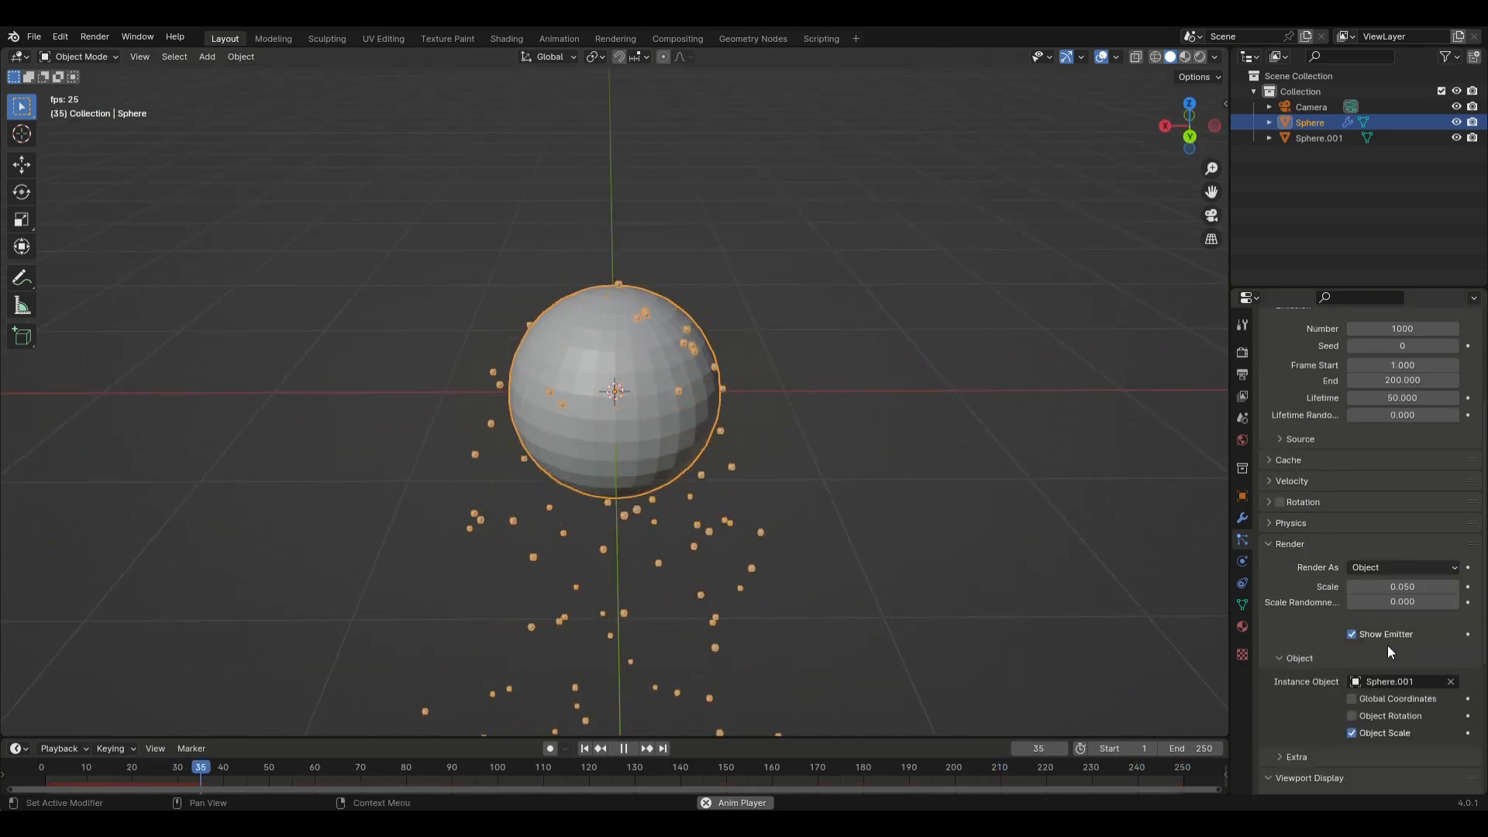
mouse_move(1384, 587)
mouse_down()
mouse_move(1473, 587)
mouse_move(1373, 588)
mouse_up()
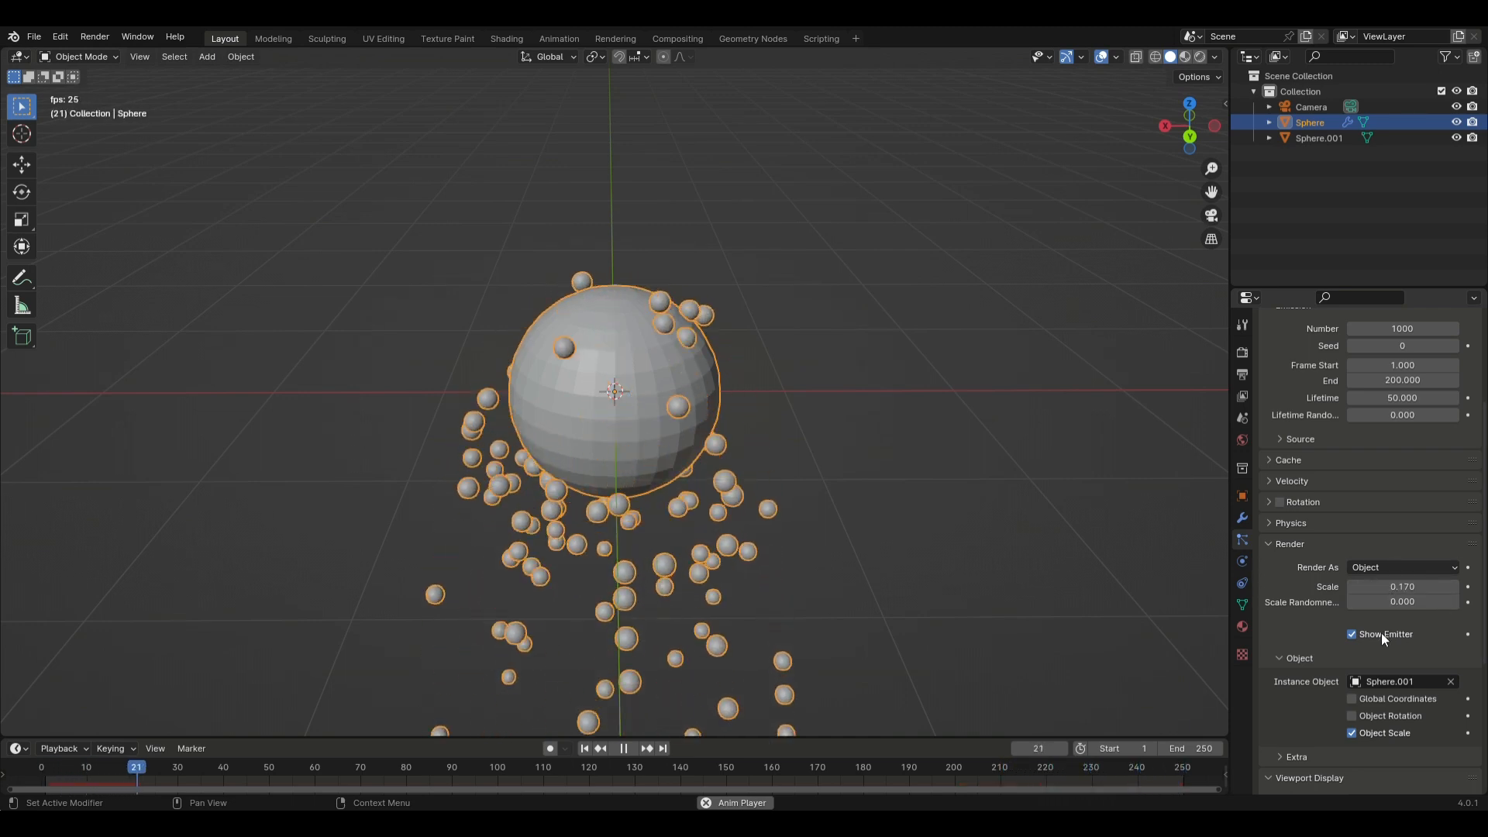
Set the particles' scale randomness to about 0.619 and examine the size variation during playback
drag(1394, 603, 1456, 603)
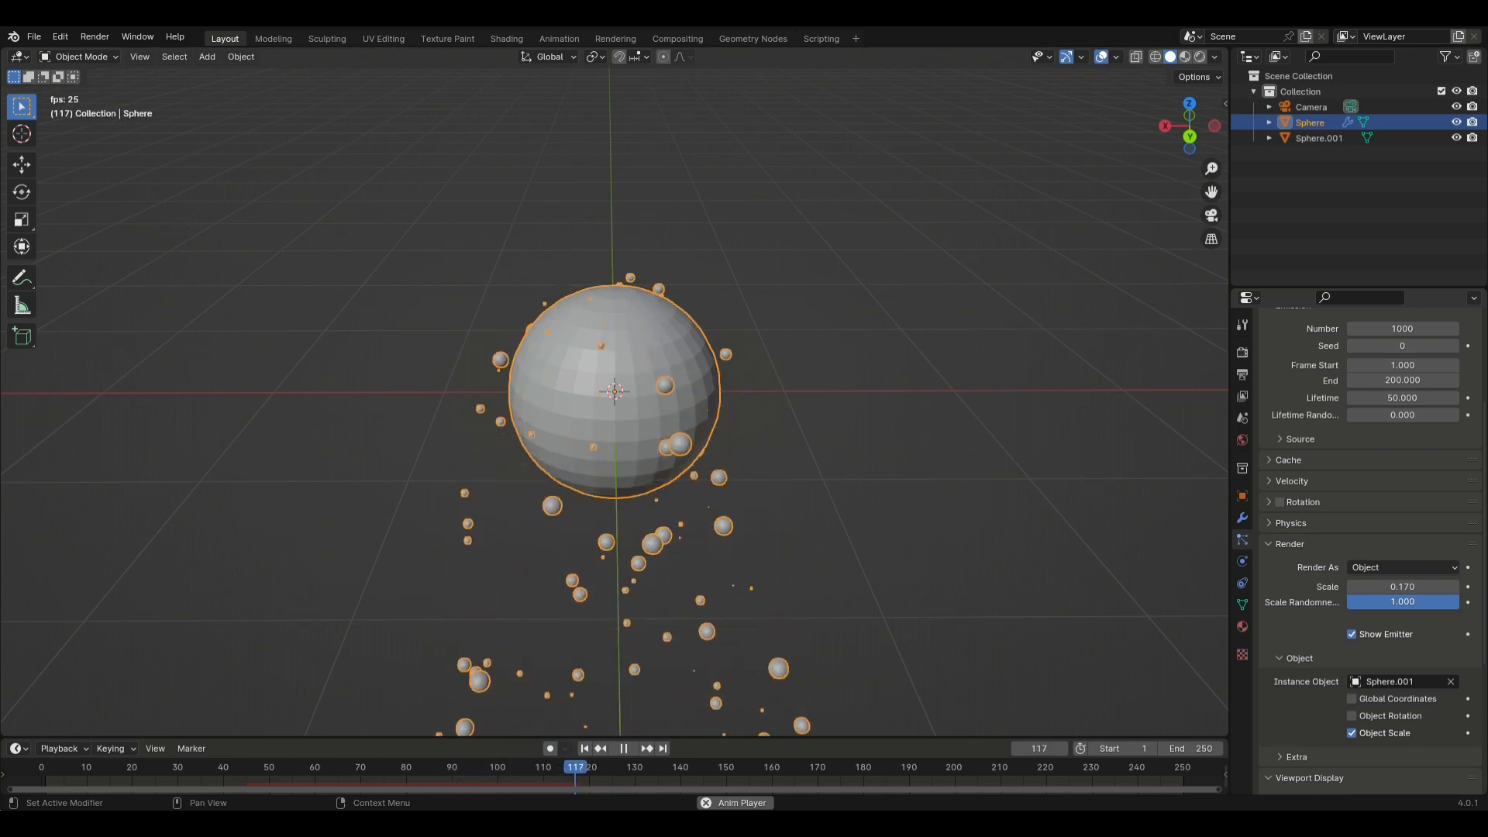
drag(1457, 602, 1417, 602)
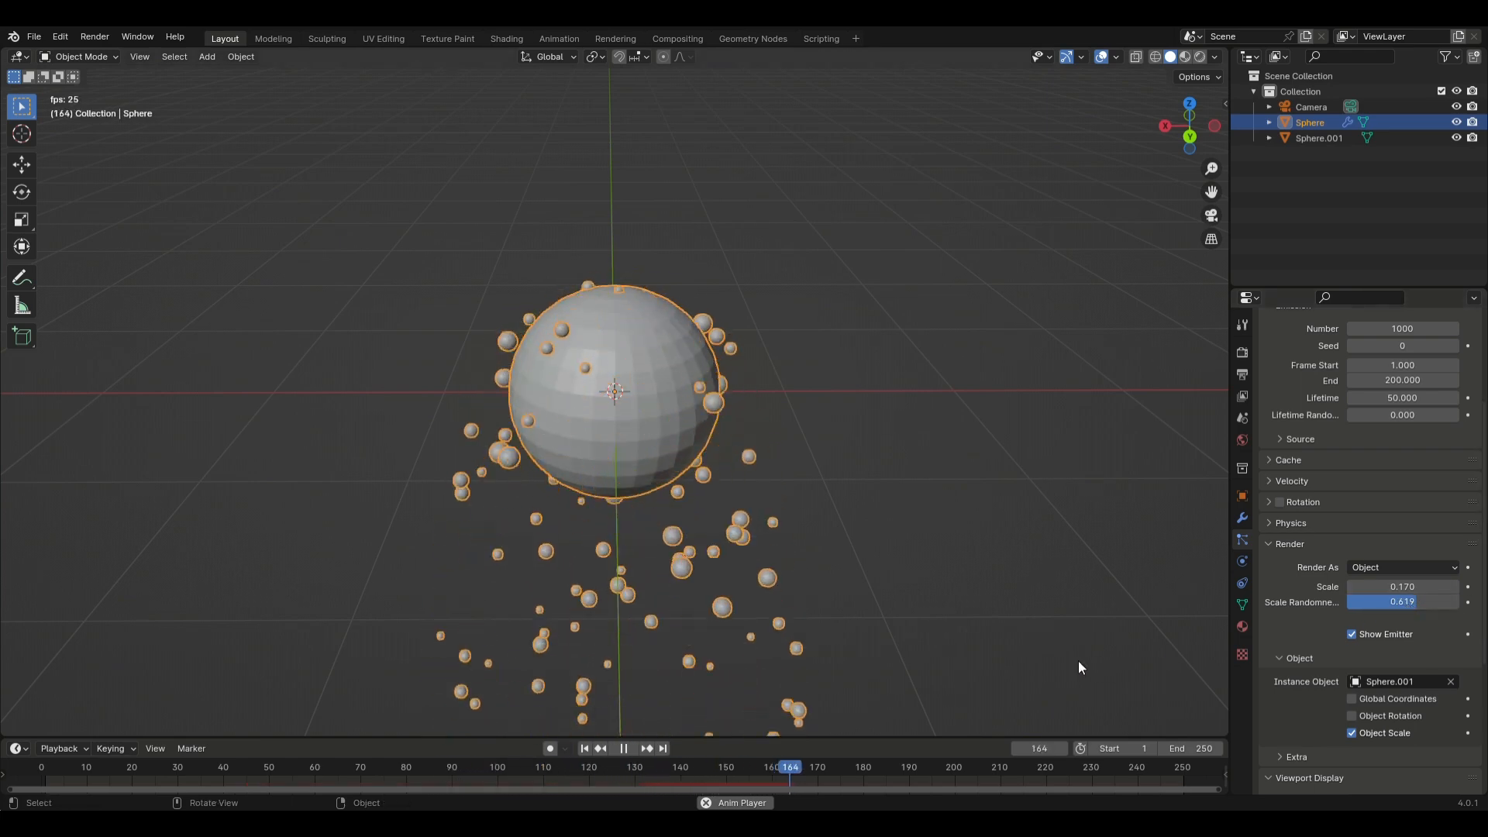
scroll(675, 526, up, 2)
scroll(673, 521, up, 2)
middle_drag(671, 511, 888, 481)
scroll(888, 482, down, 6)
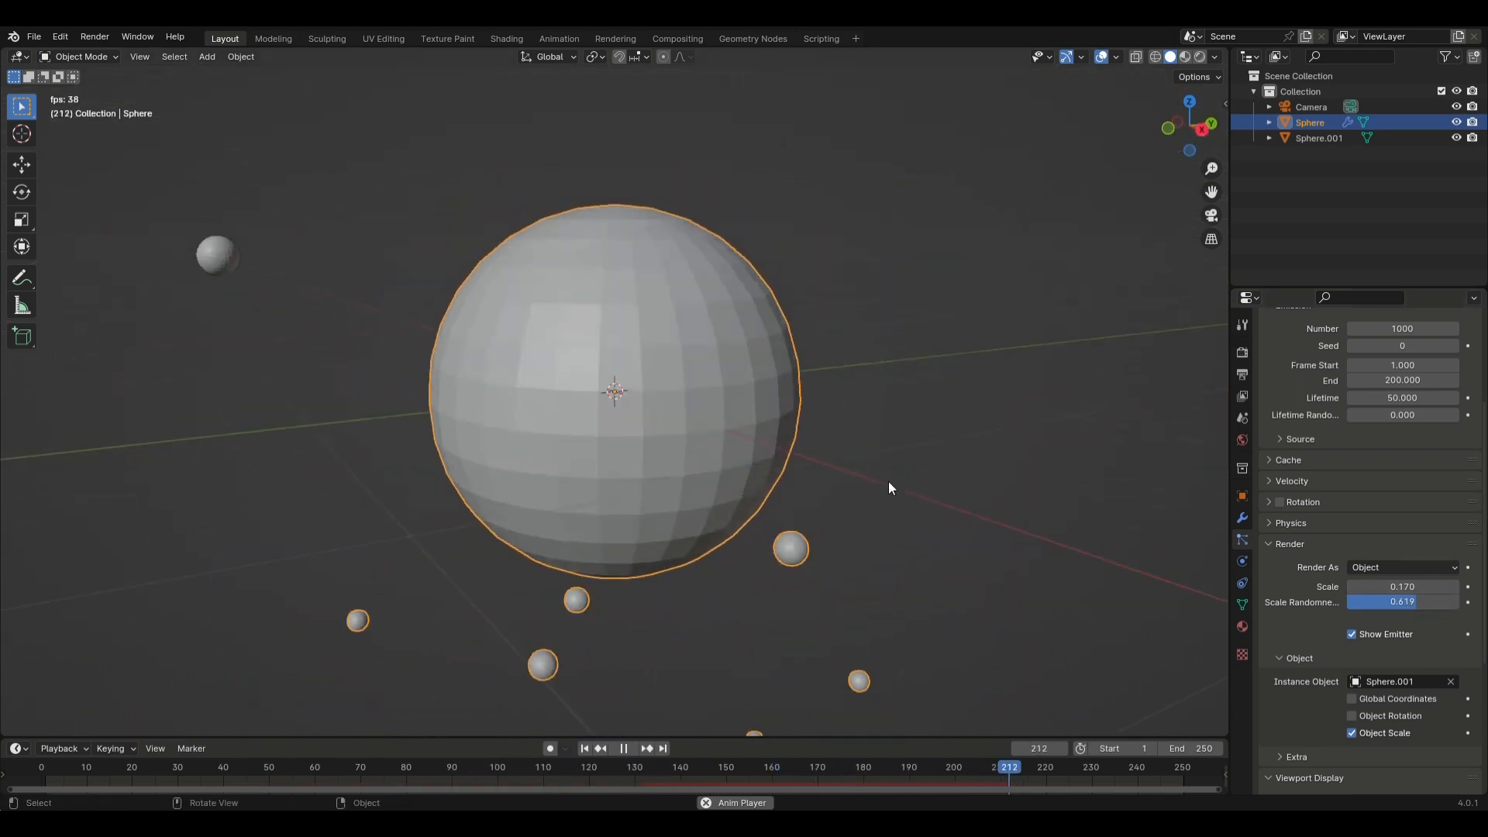
scroll(1299, 465, up, 5)
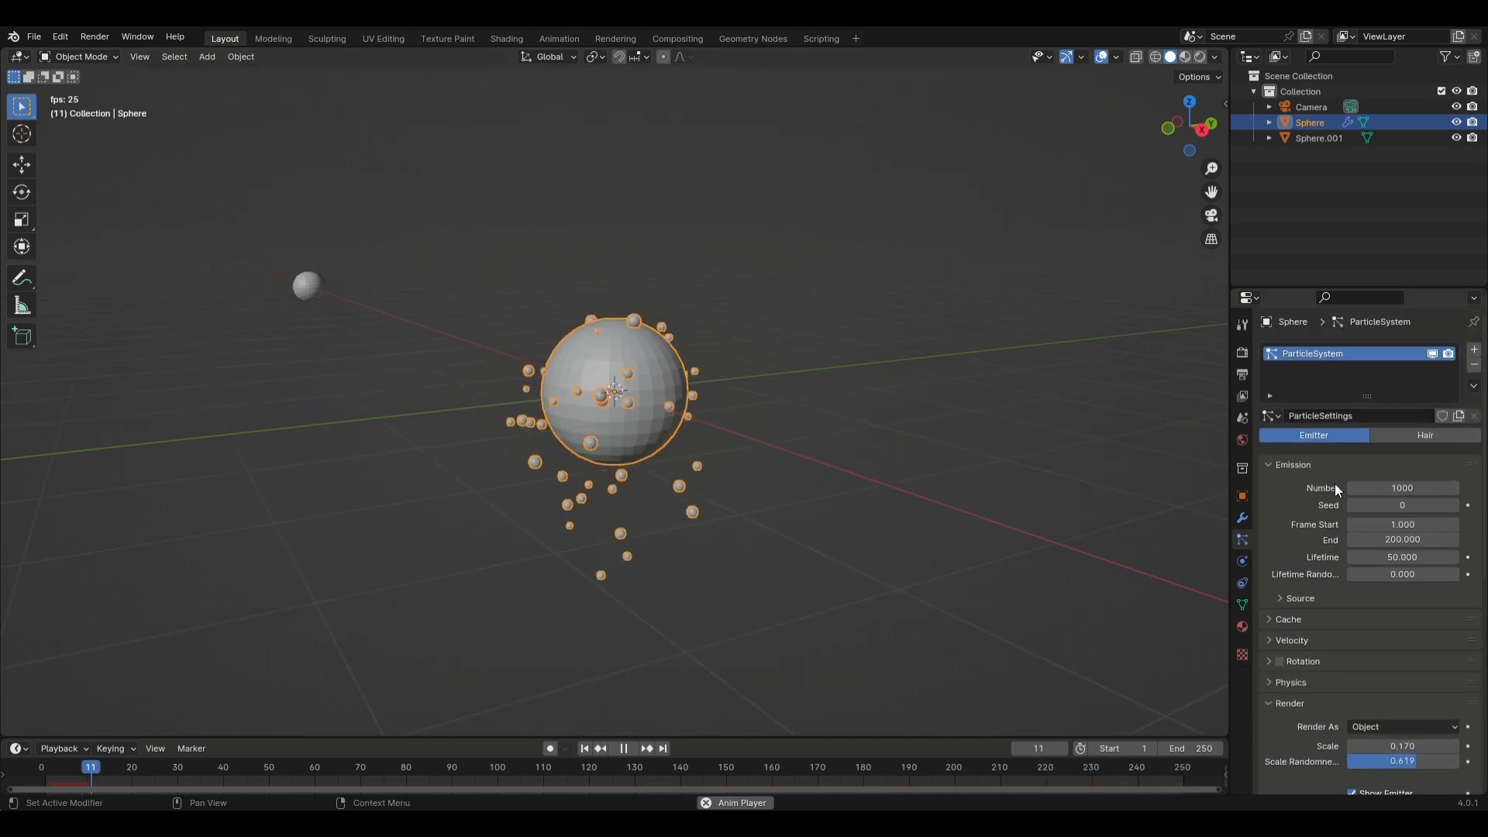
Set the emitter's particle number to 10000 while the animation plays
click(1366, 488)
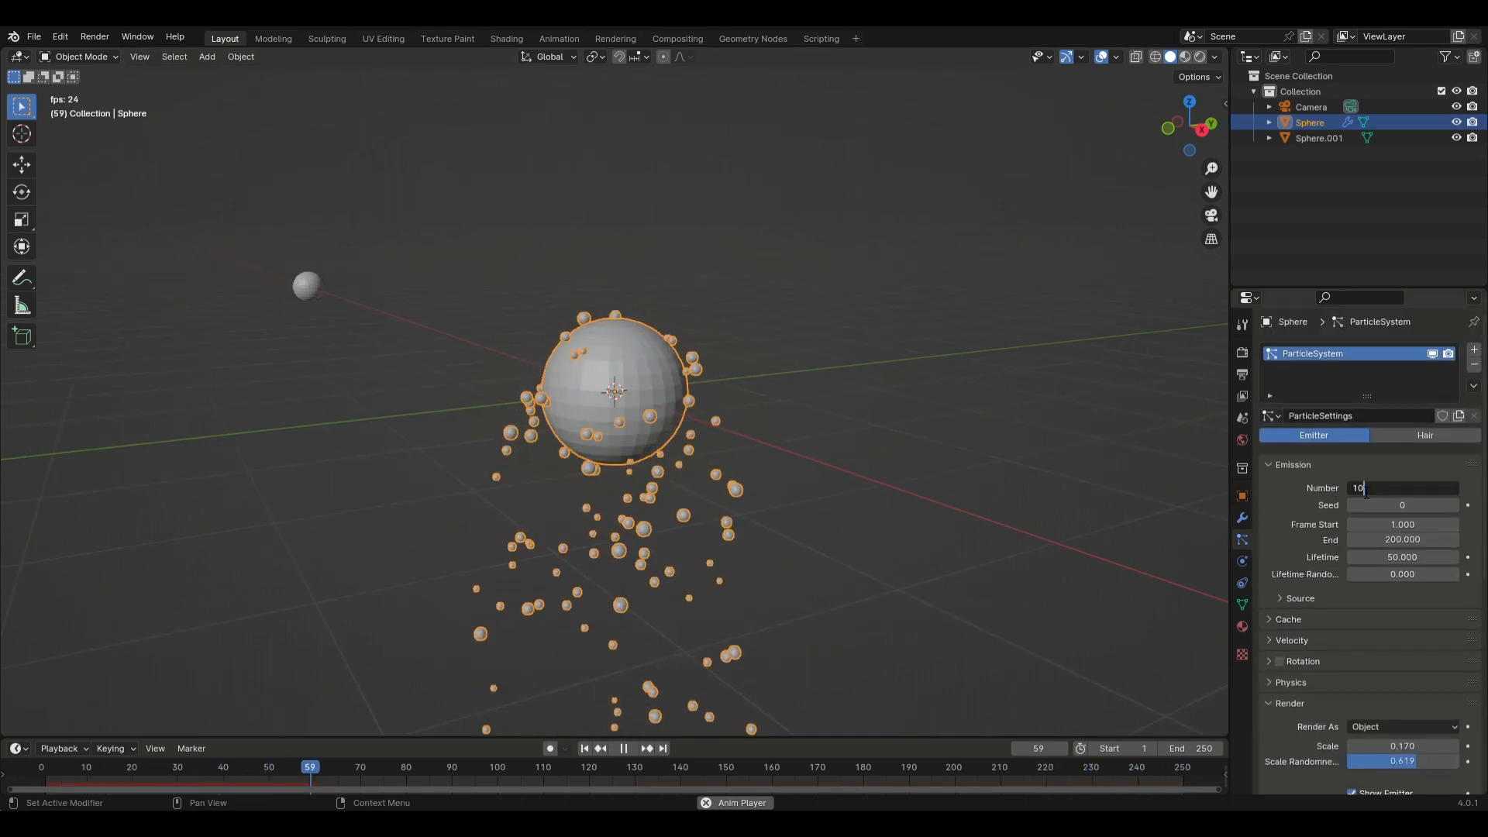
text(000)
key(Return)
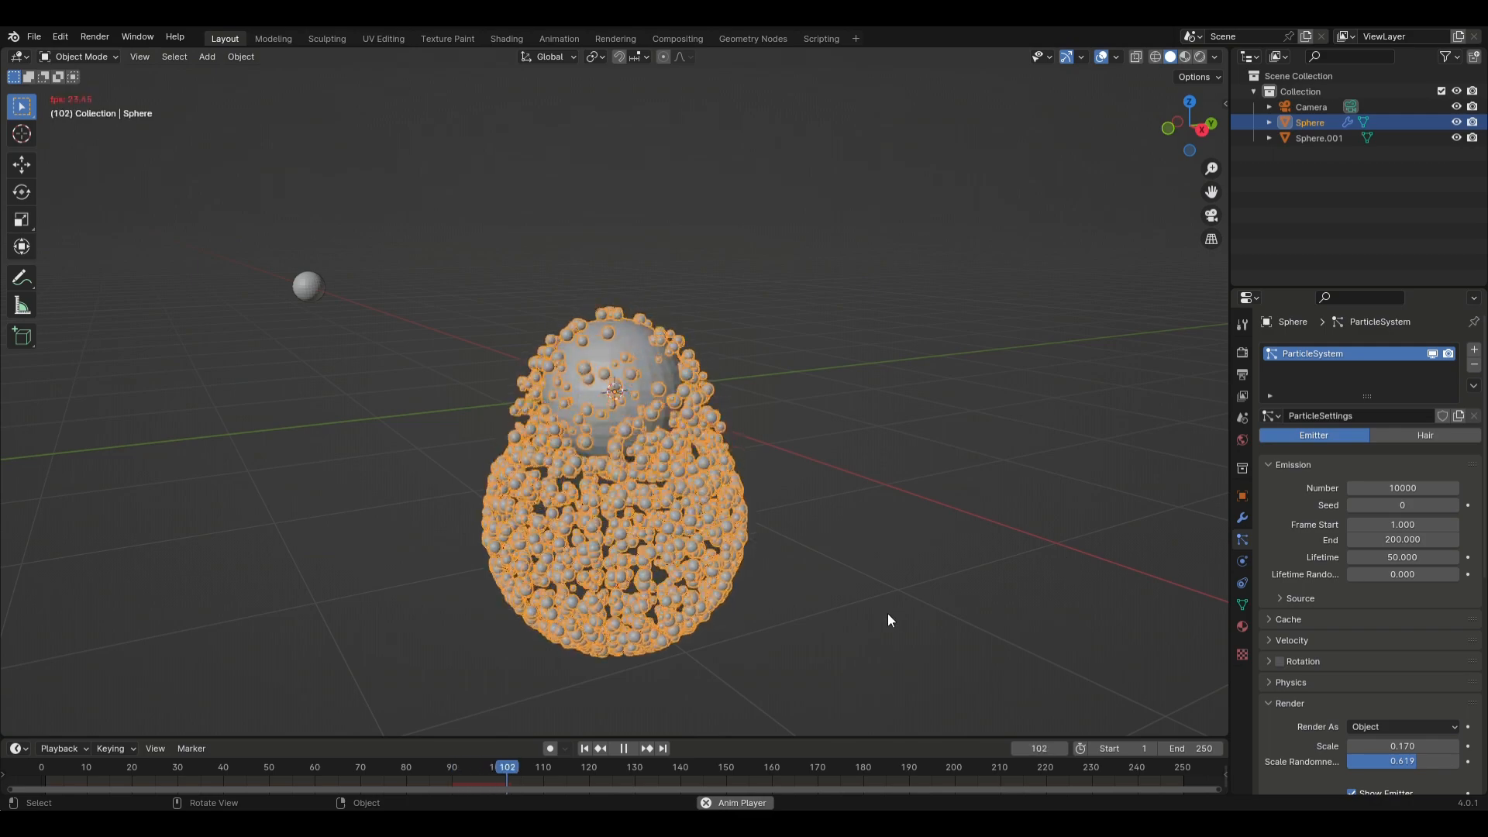
Set the particles' lifetime to 20 frames while playback runs
scroll(936, 605, down, 3)
click(936, 605)
middle_drag(936, 604, 913, 118)
scroll(935, 122, up, 2)
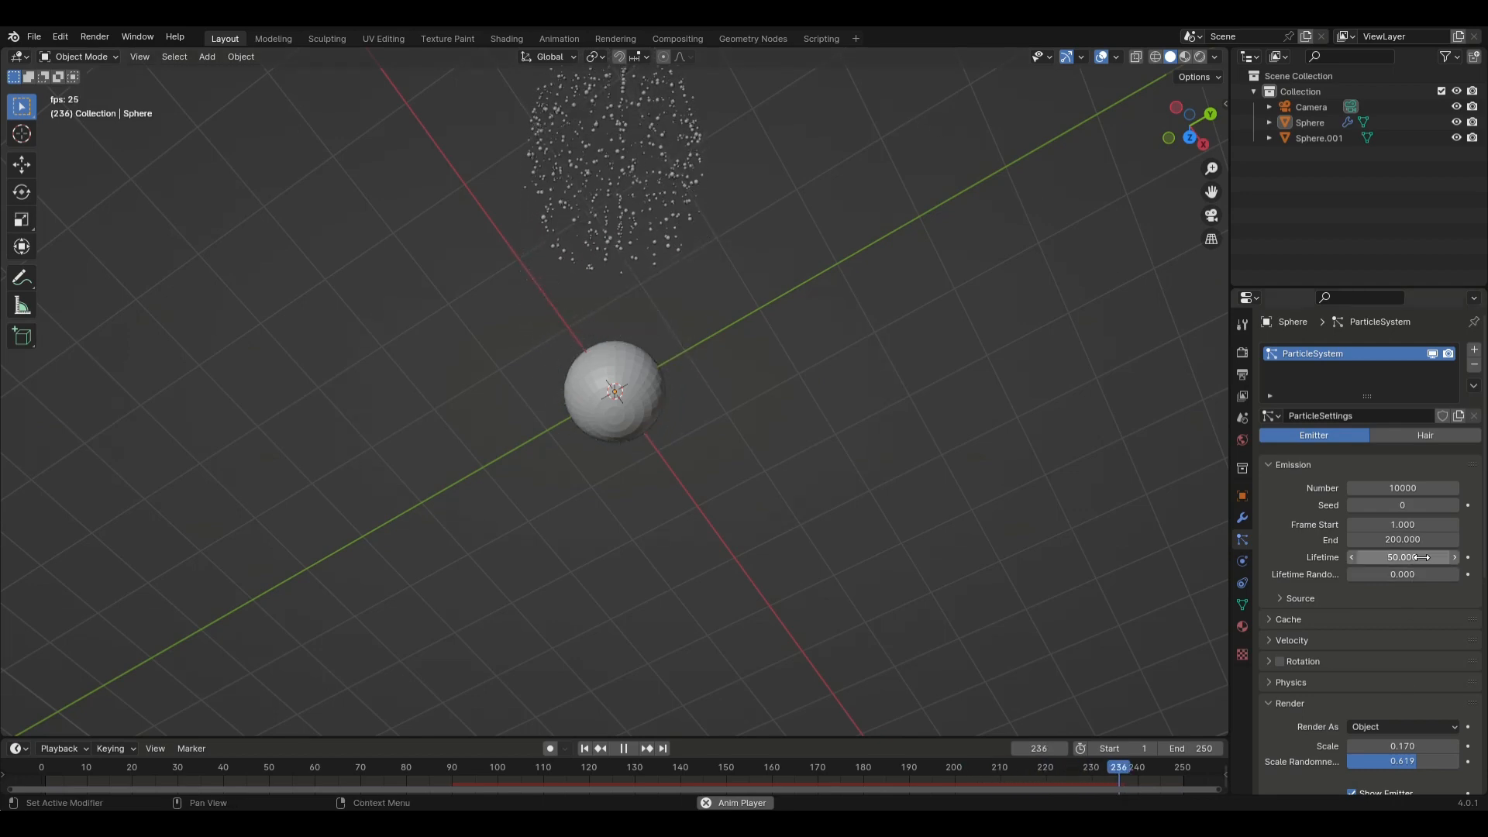
key(BackSpace)
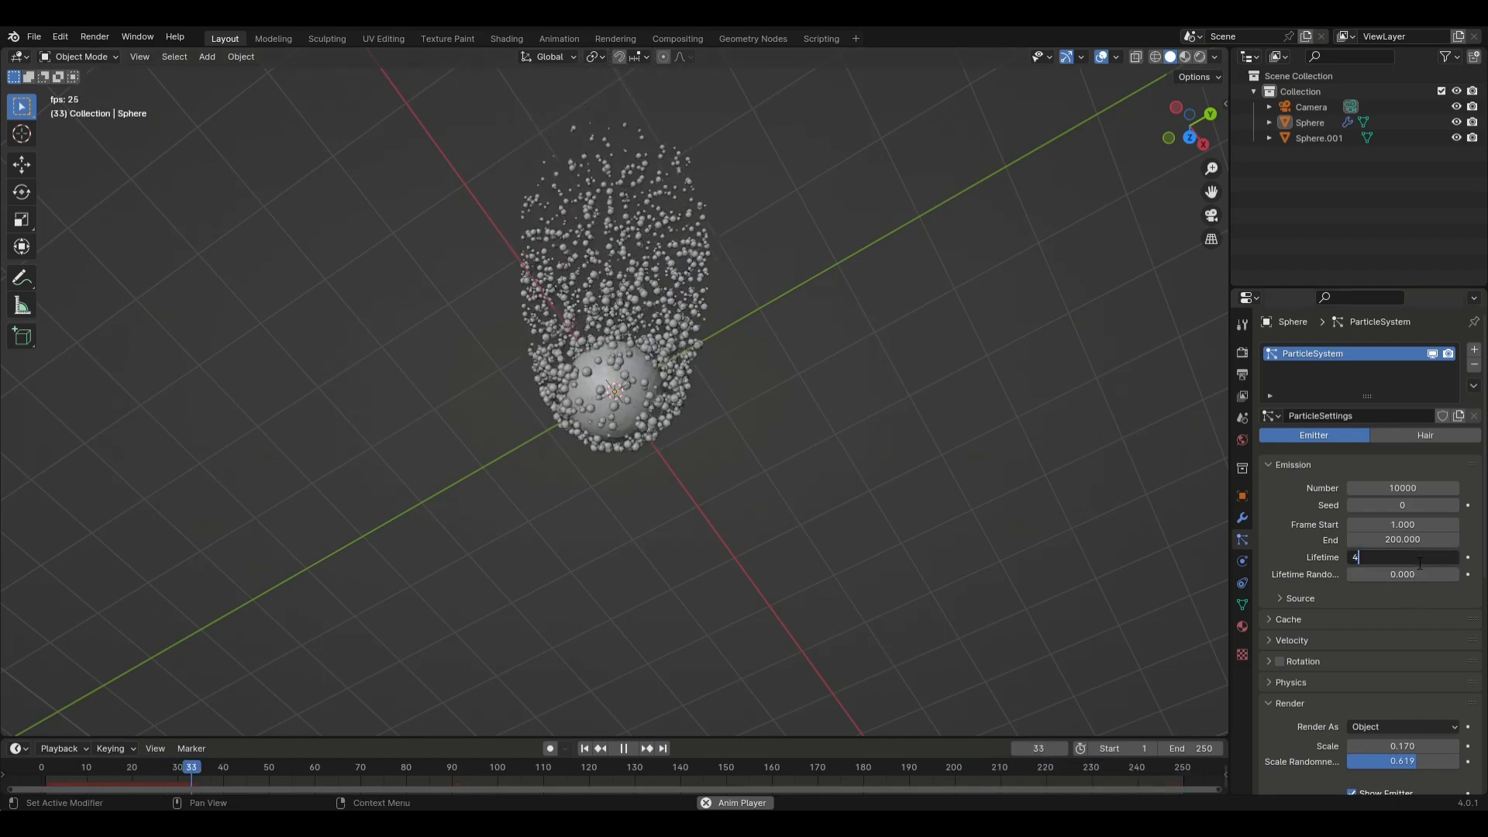
text(20)
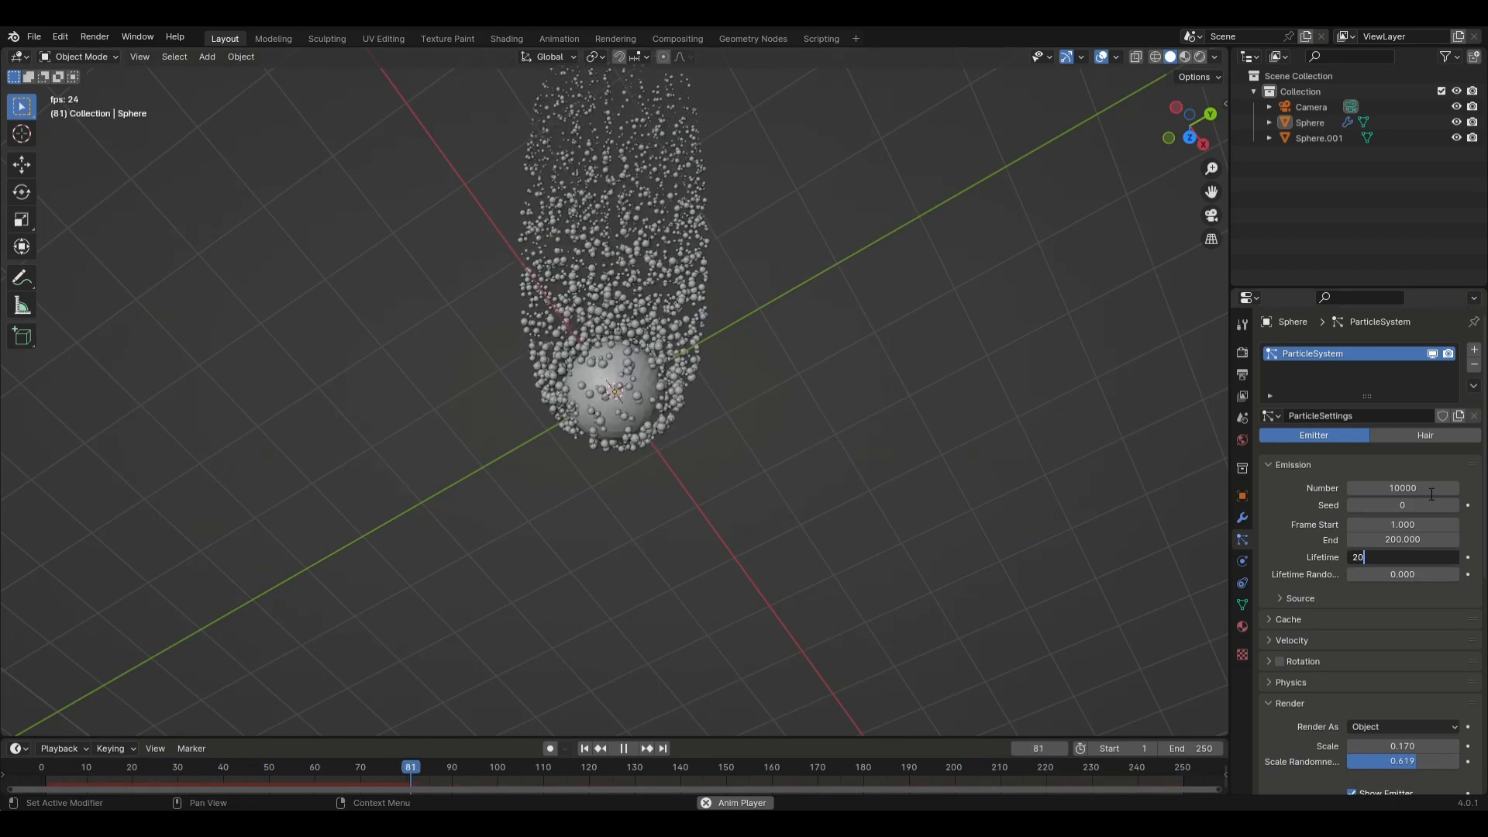
key(Return)
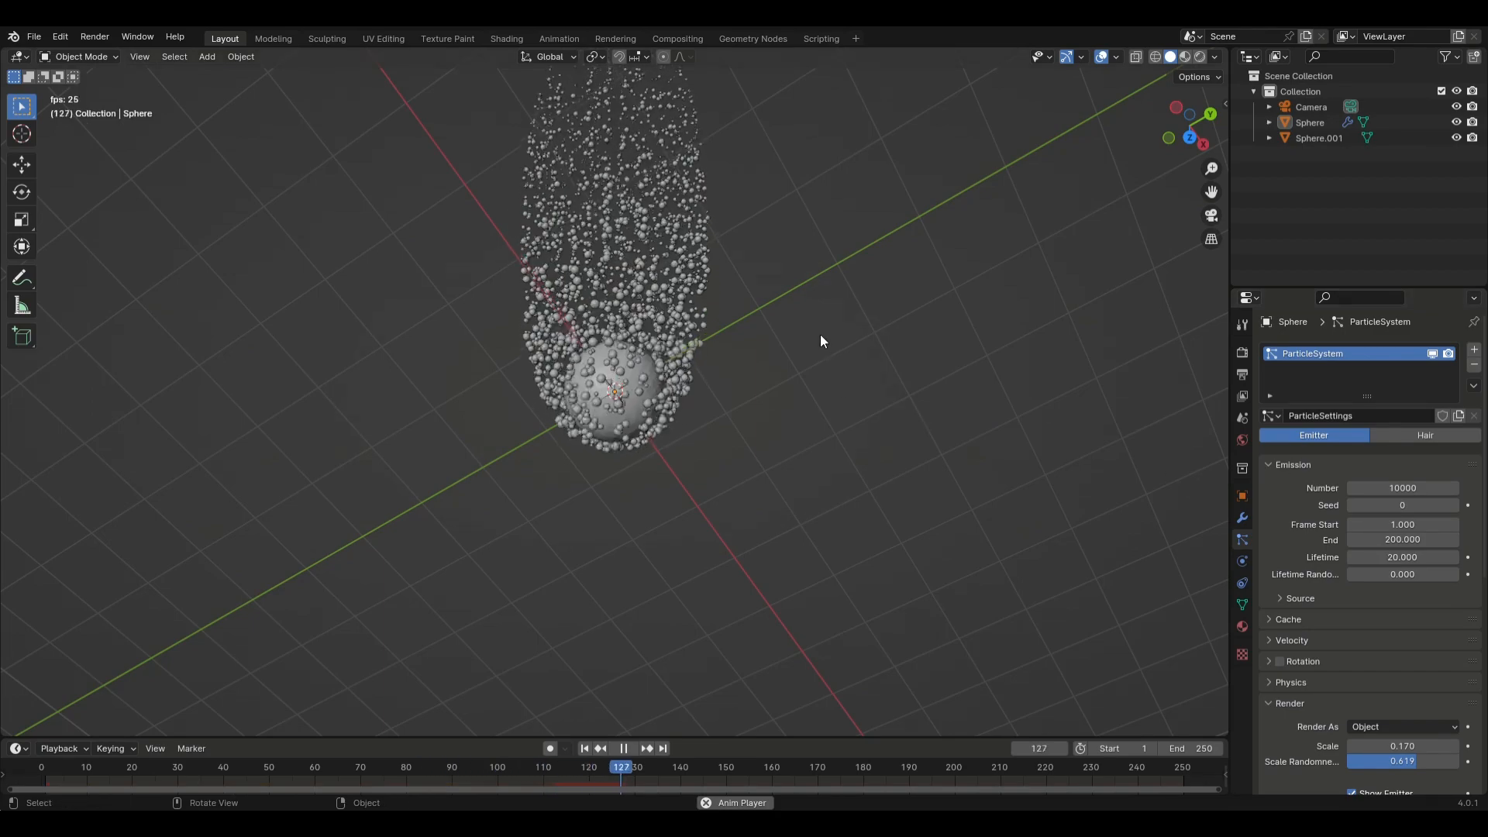
Examine the particle stream around the emitter from the back orthographic view and stop playback at frame 1
middle_drag(819, 334, 623, 332)
scroll(571, 398, up, 6)
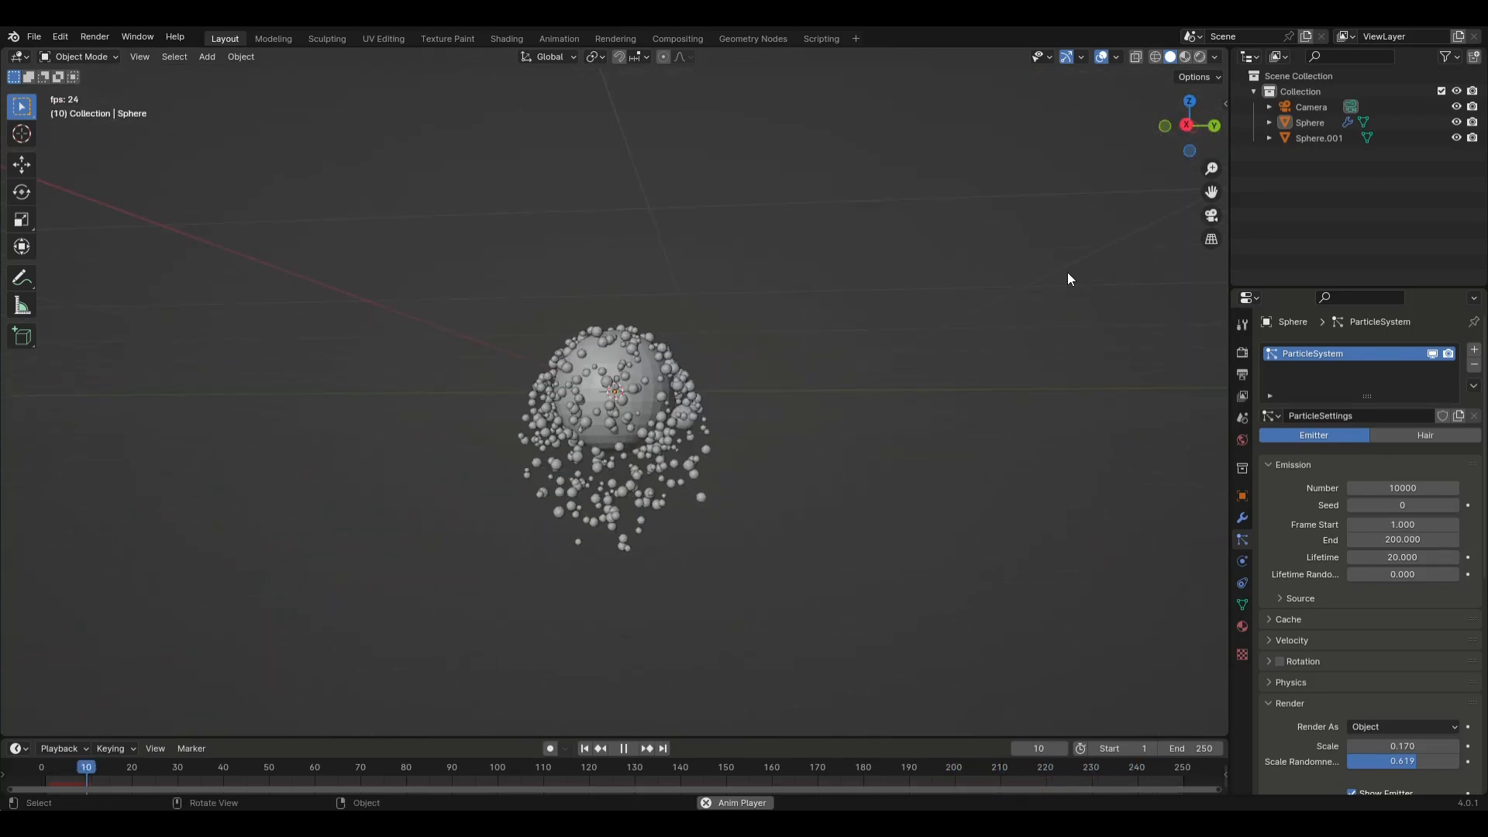
click(1214, 126)
scroll(798, 511, down, 3)
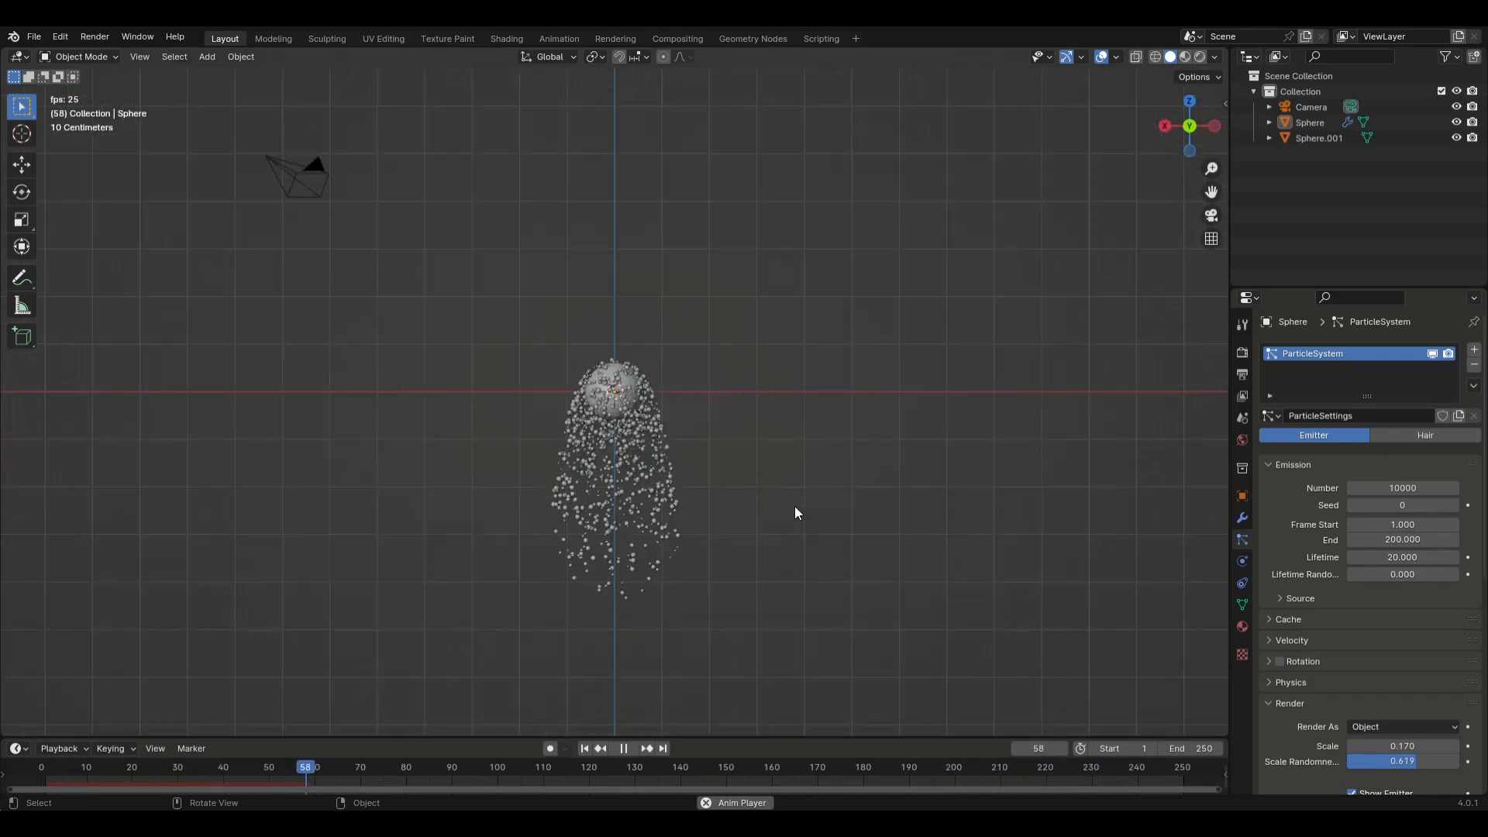
scroll(775, 546, up, 5)
scroll(592, 422, down, 1)
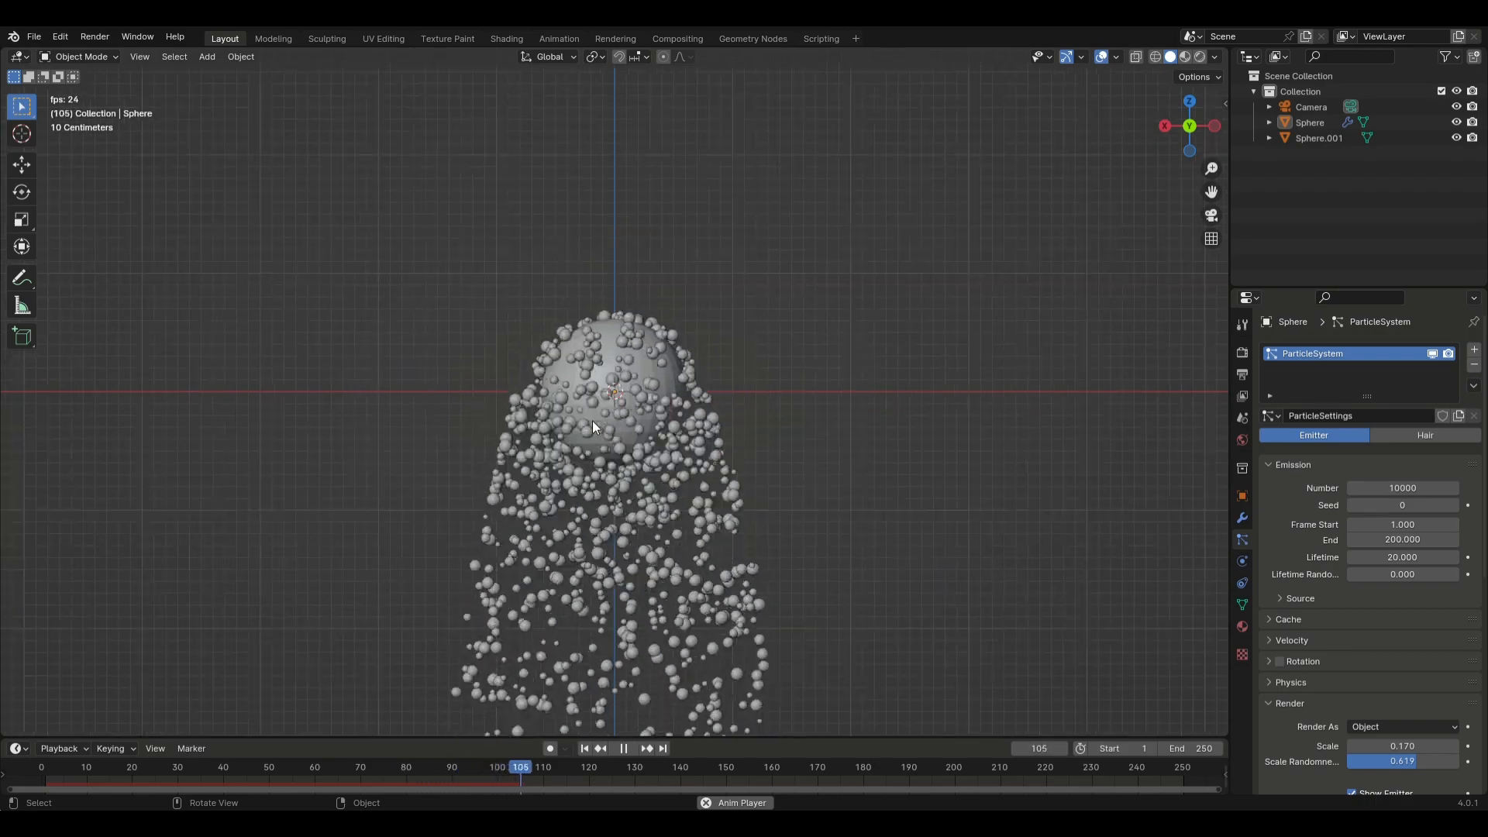
click(722, 599)
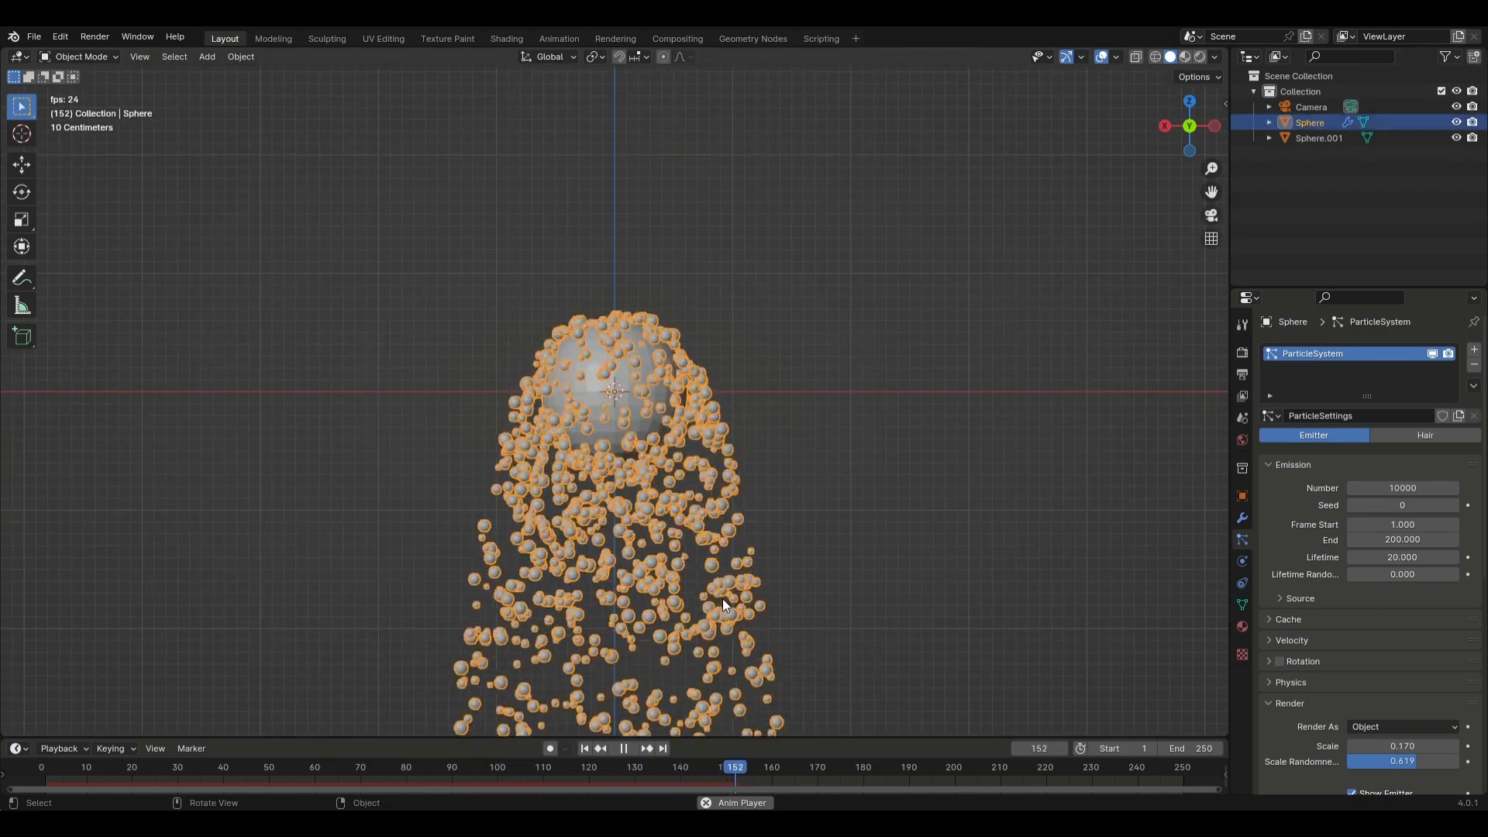
ctrl+click(1282, 105)
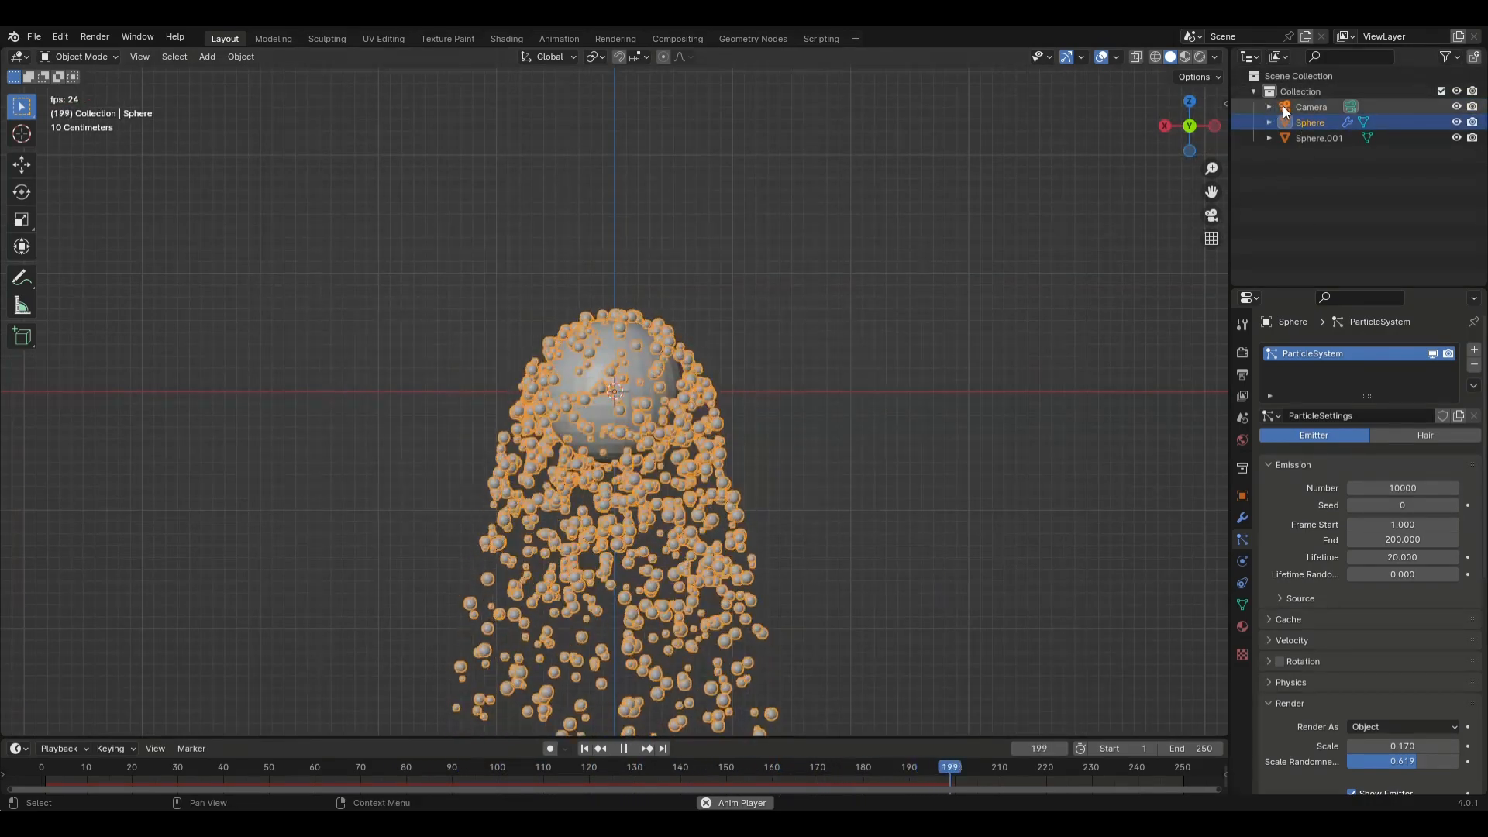
click(1285, 115)
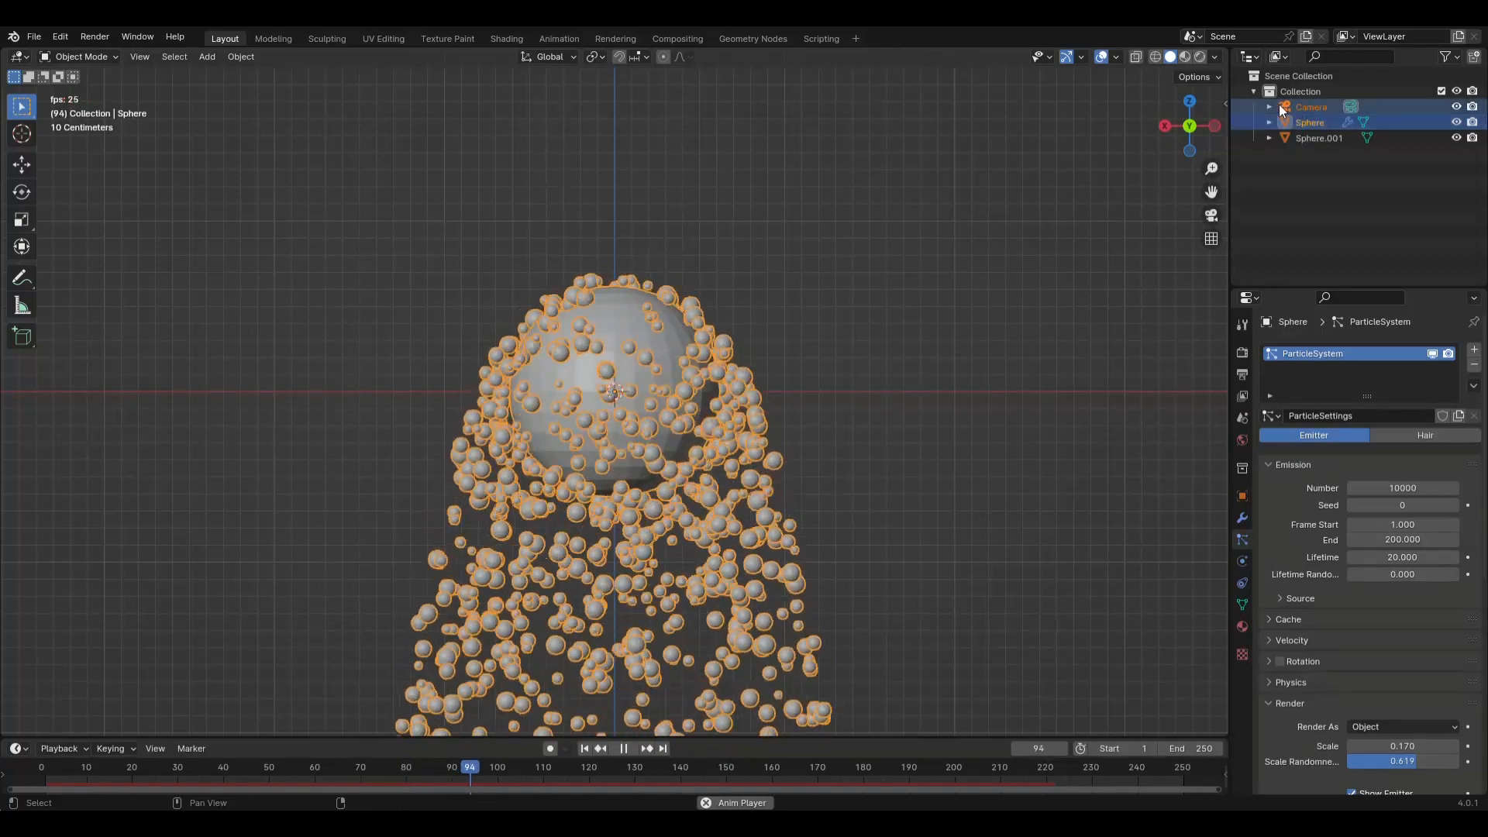
ctrl+click(1279, 104)
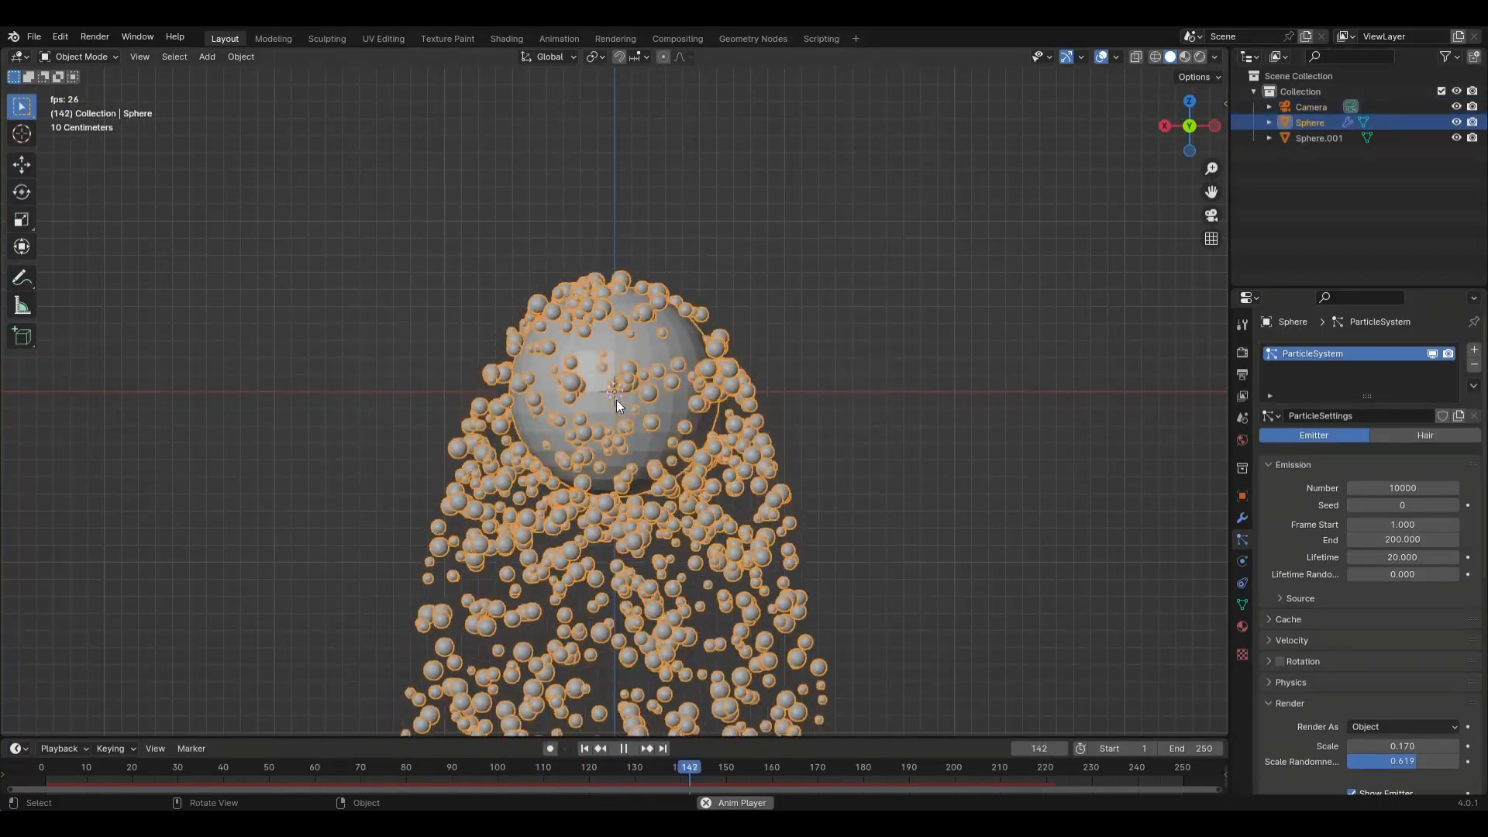
key(ctrl+KP_1)
key(Escape)
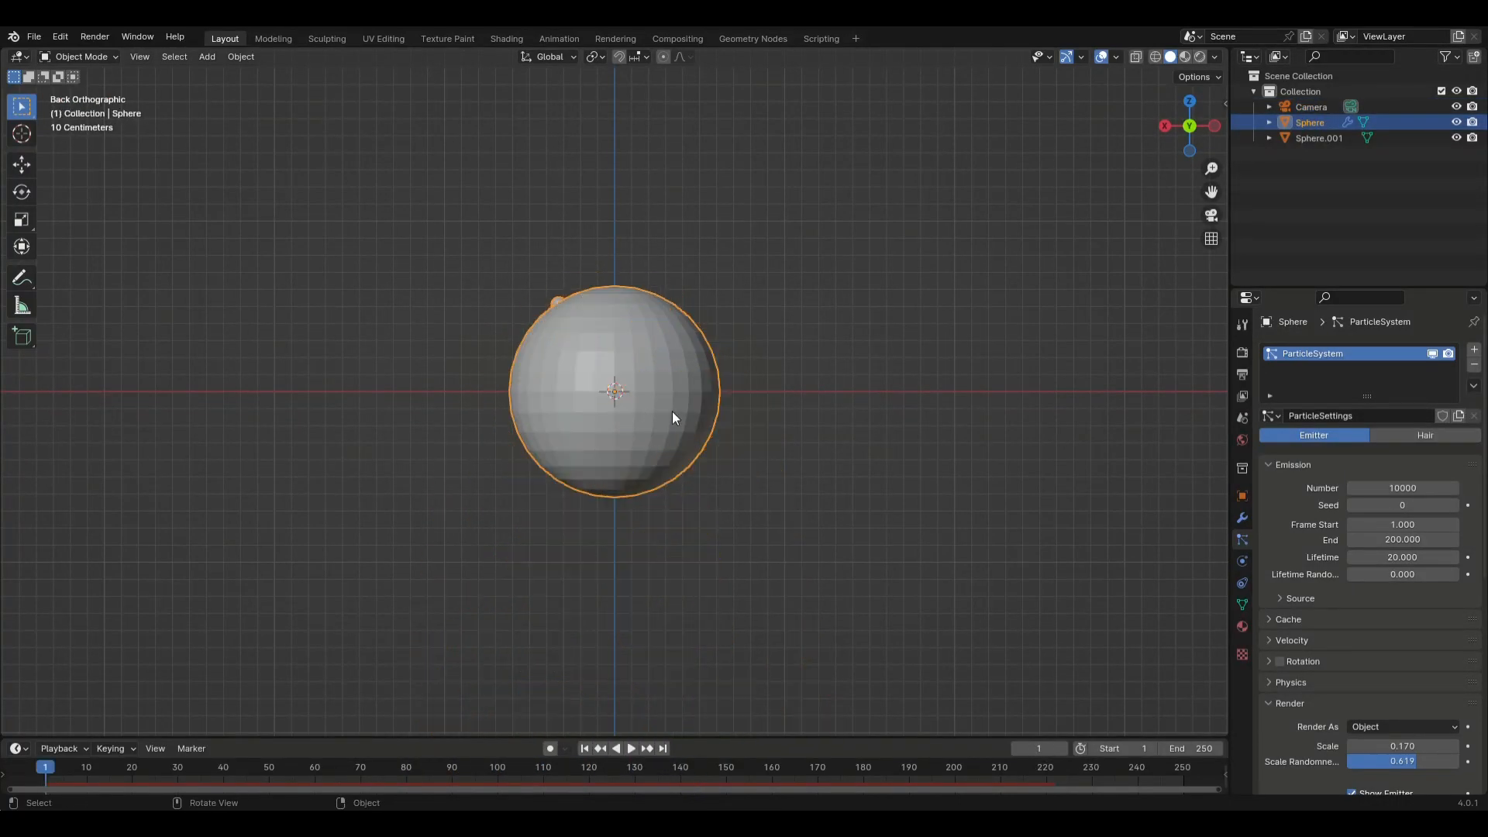
Play the animation and inspect the Camera, Sphere.001 and Sphere objects in turn to tell the emitter from the instance source
click(1280, 105)
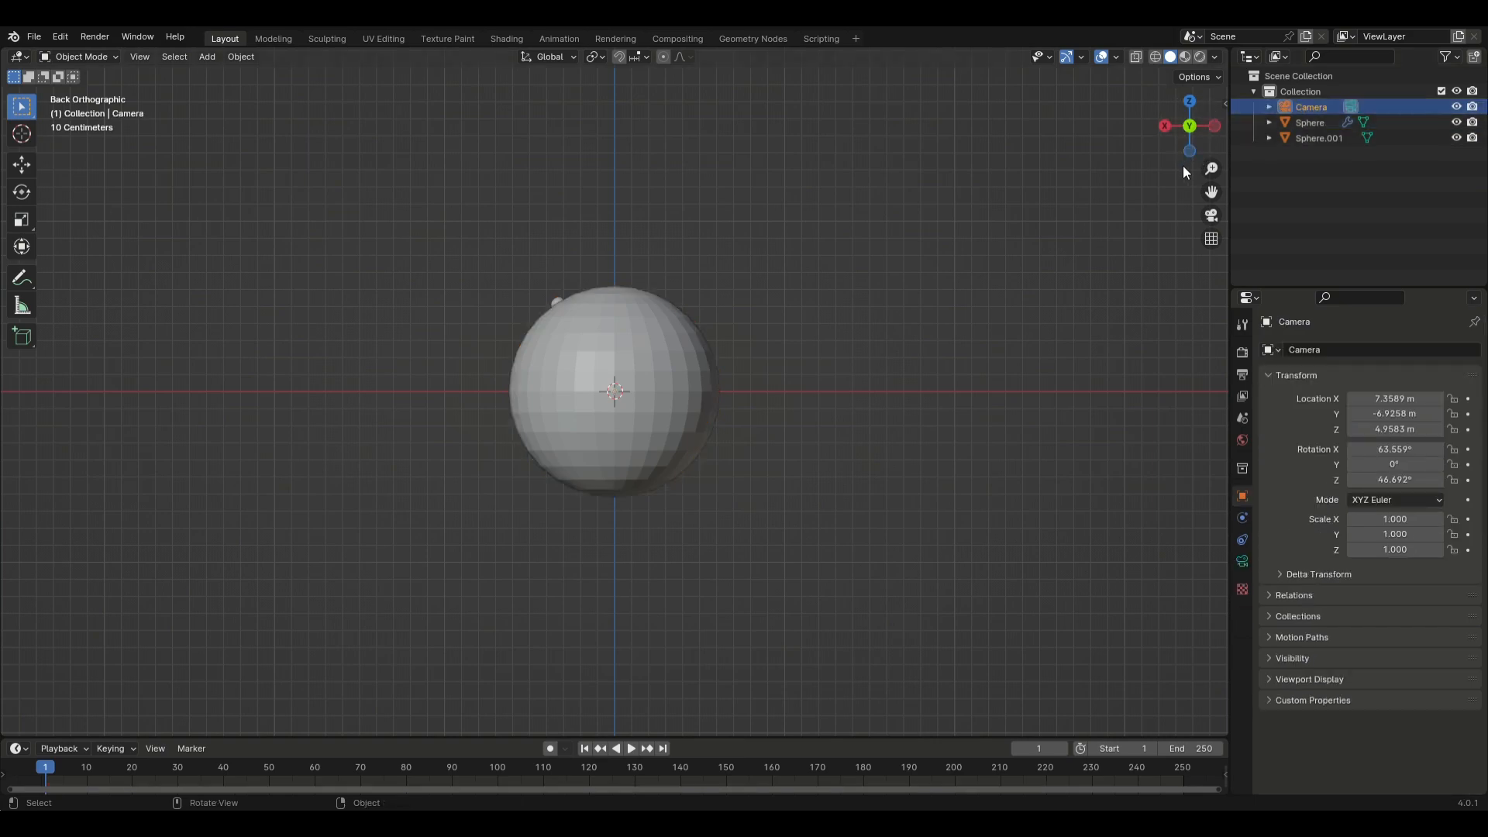
key(space)
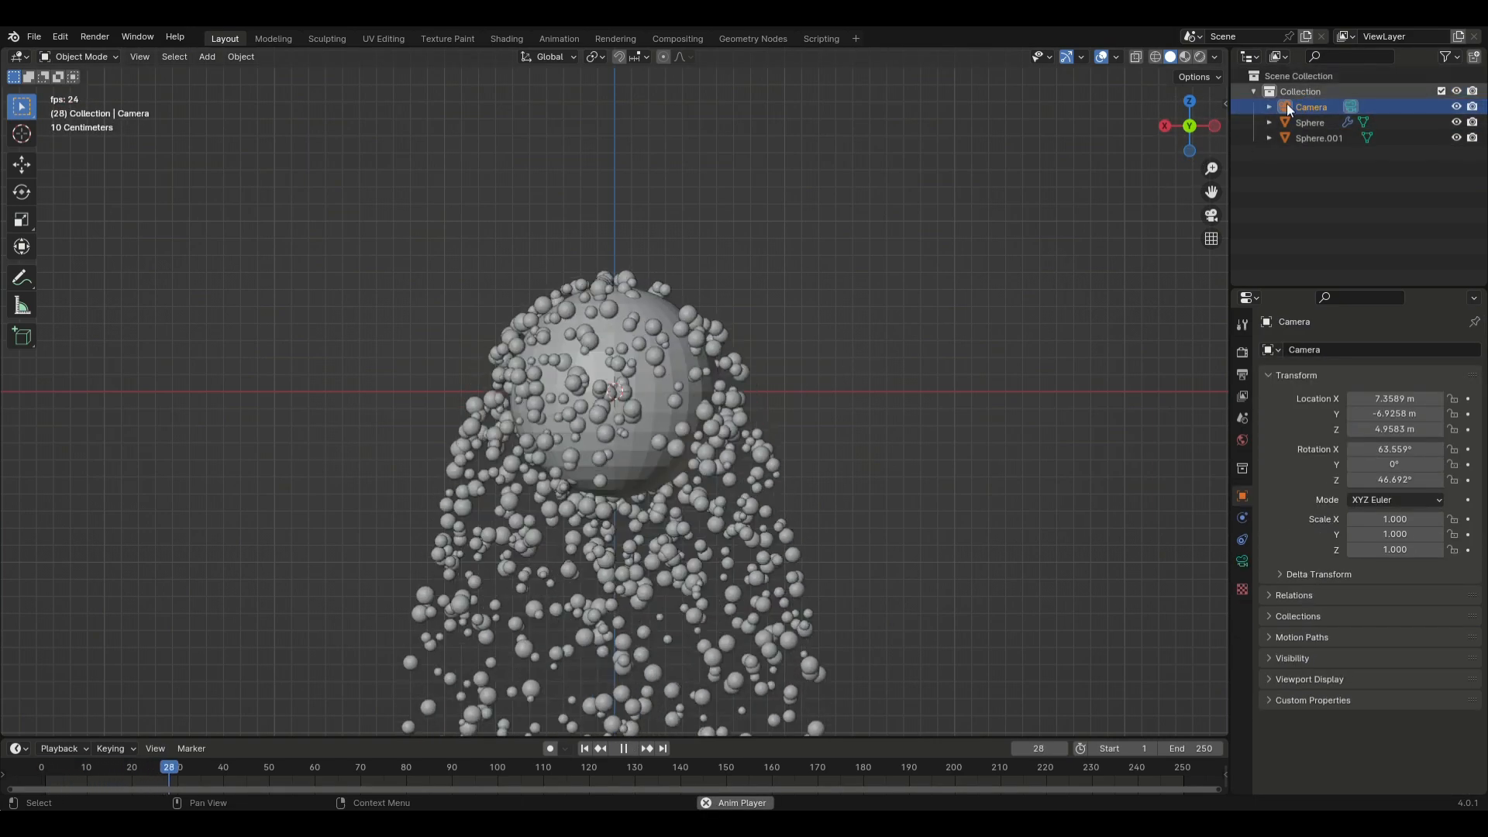
click(1296, 136)
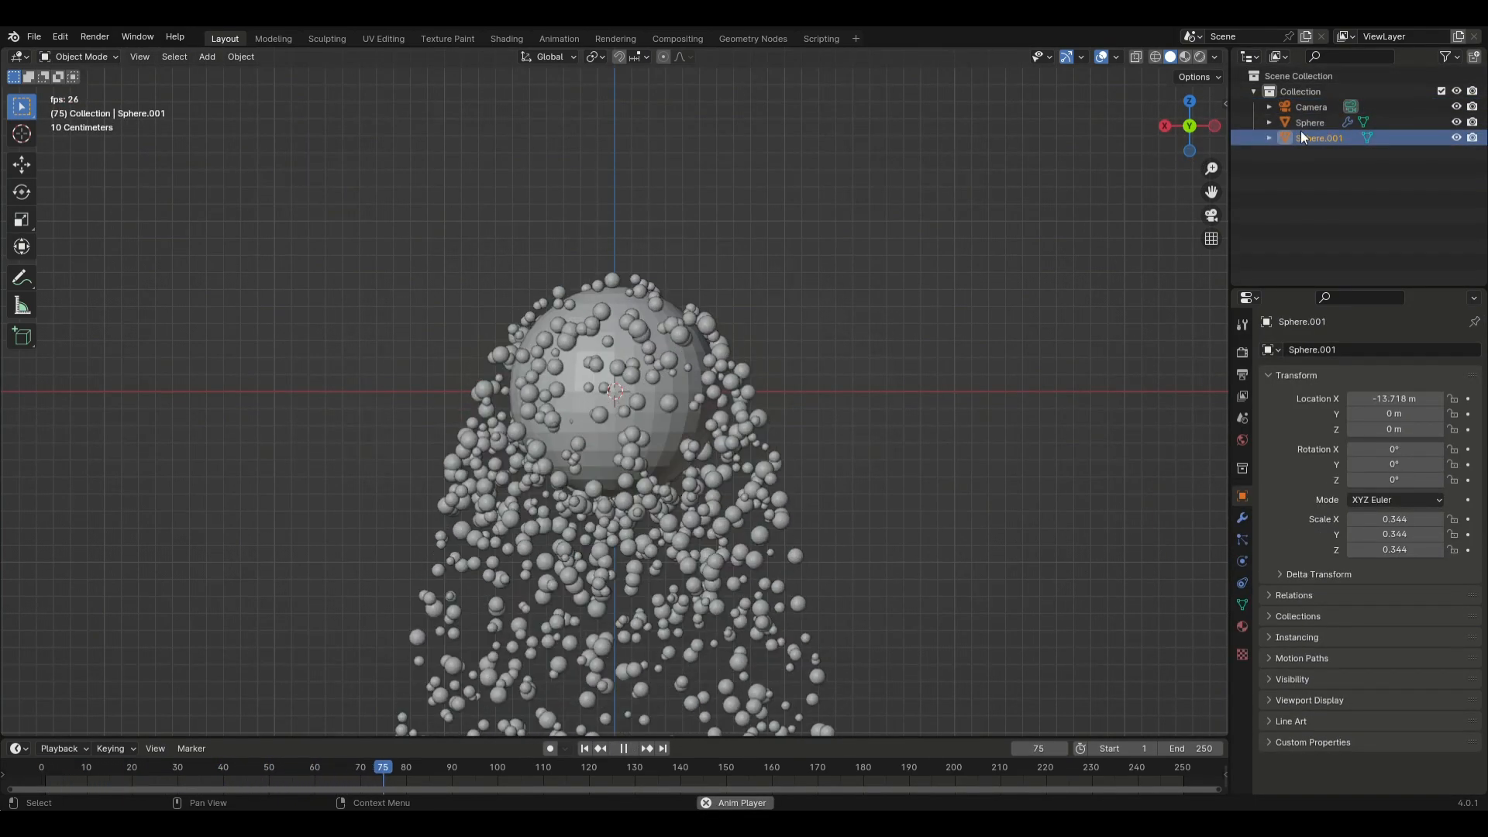
click(1286, 124)
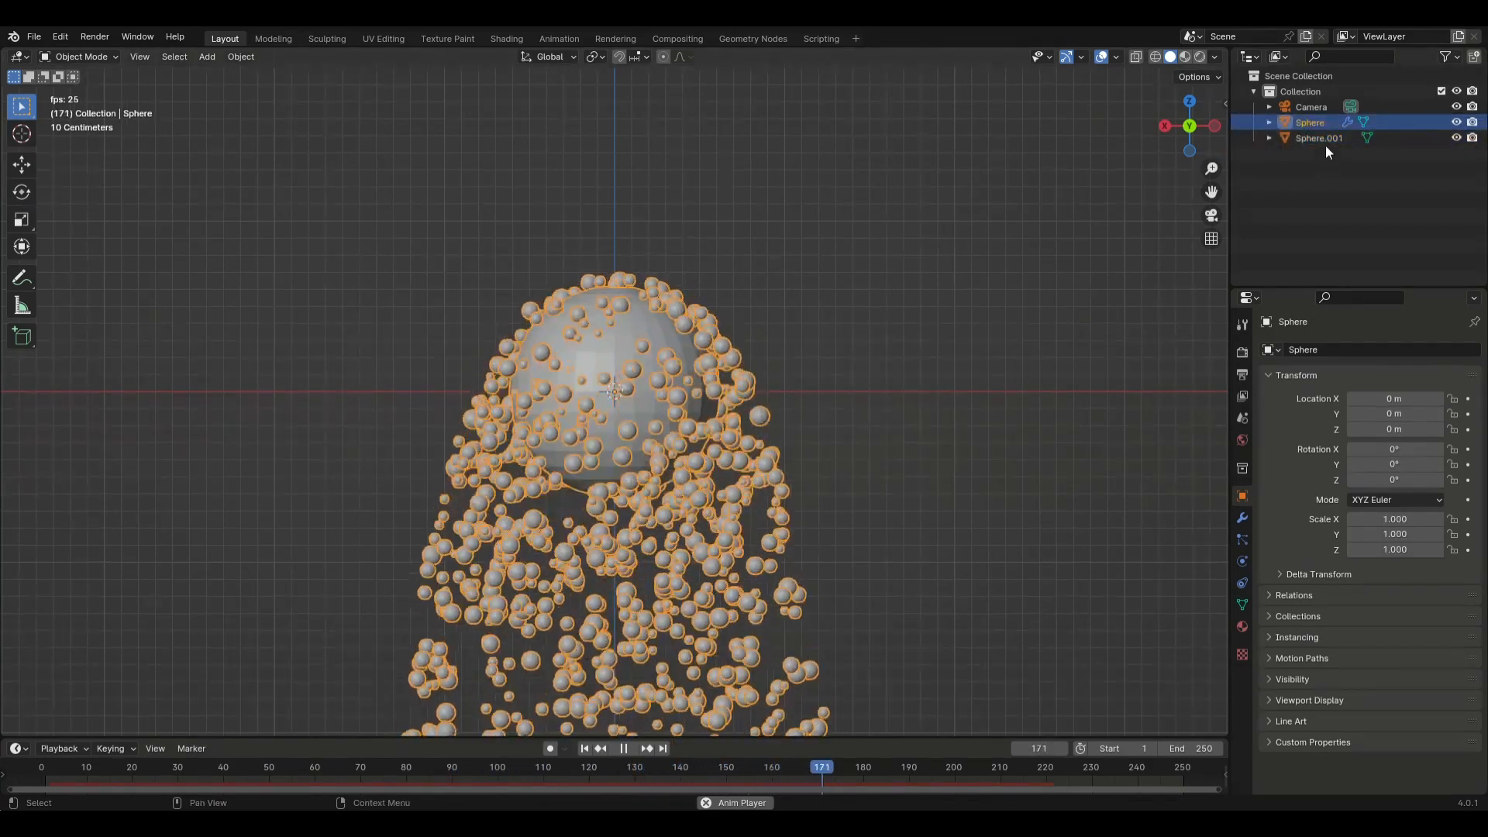
click(1324, 141)
middle_drag(737, 334, 773, 363)
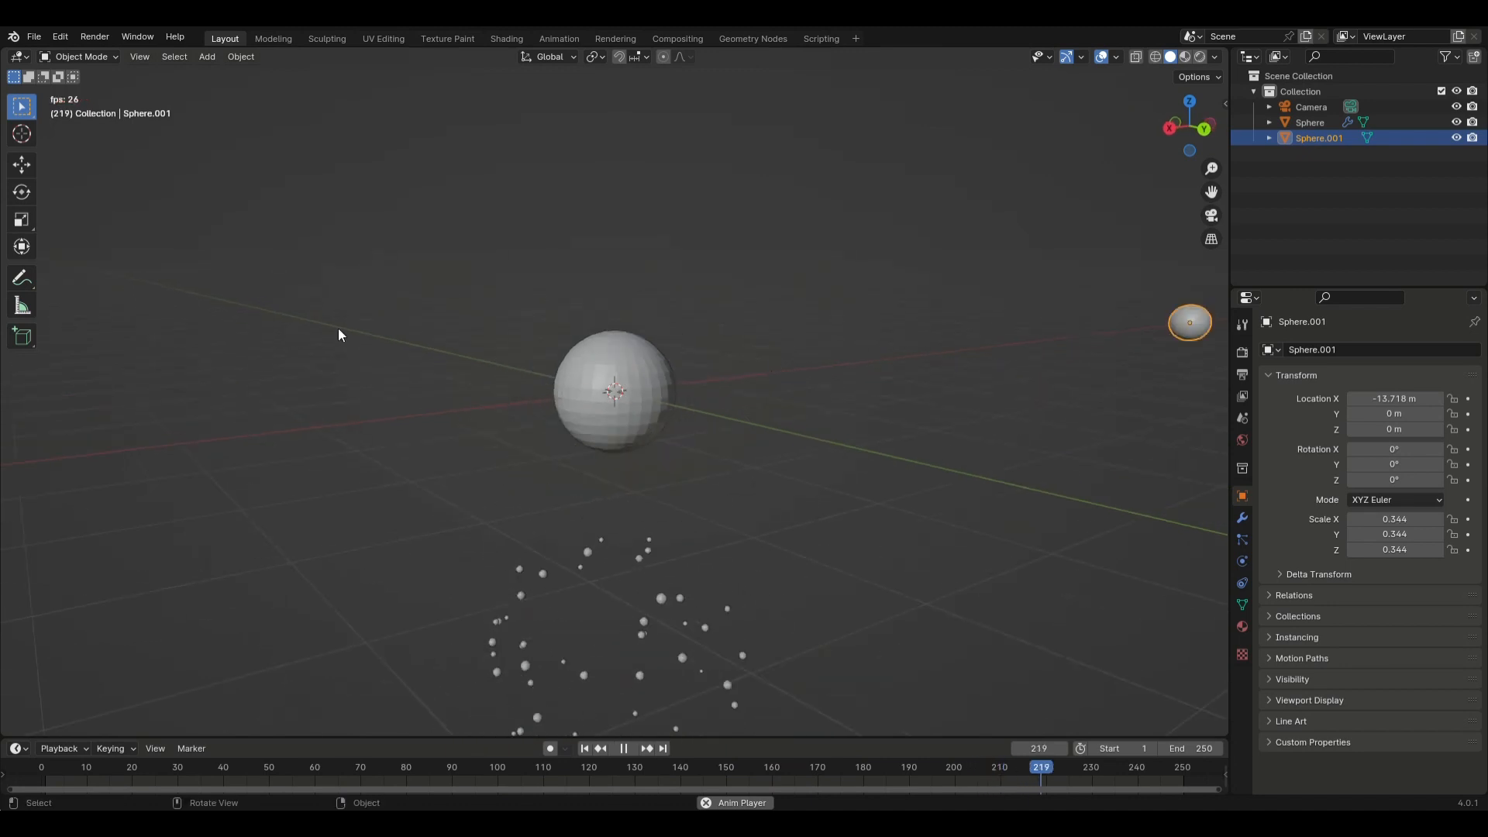
click(602, 399)
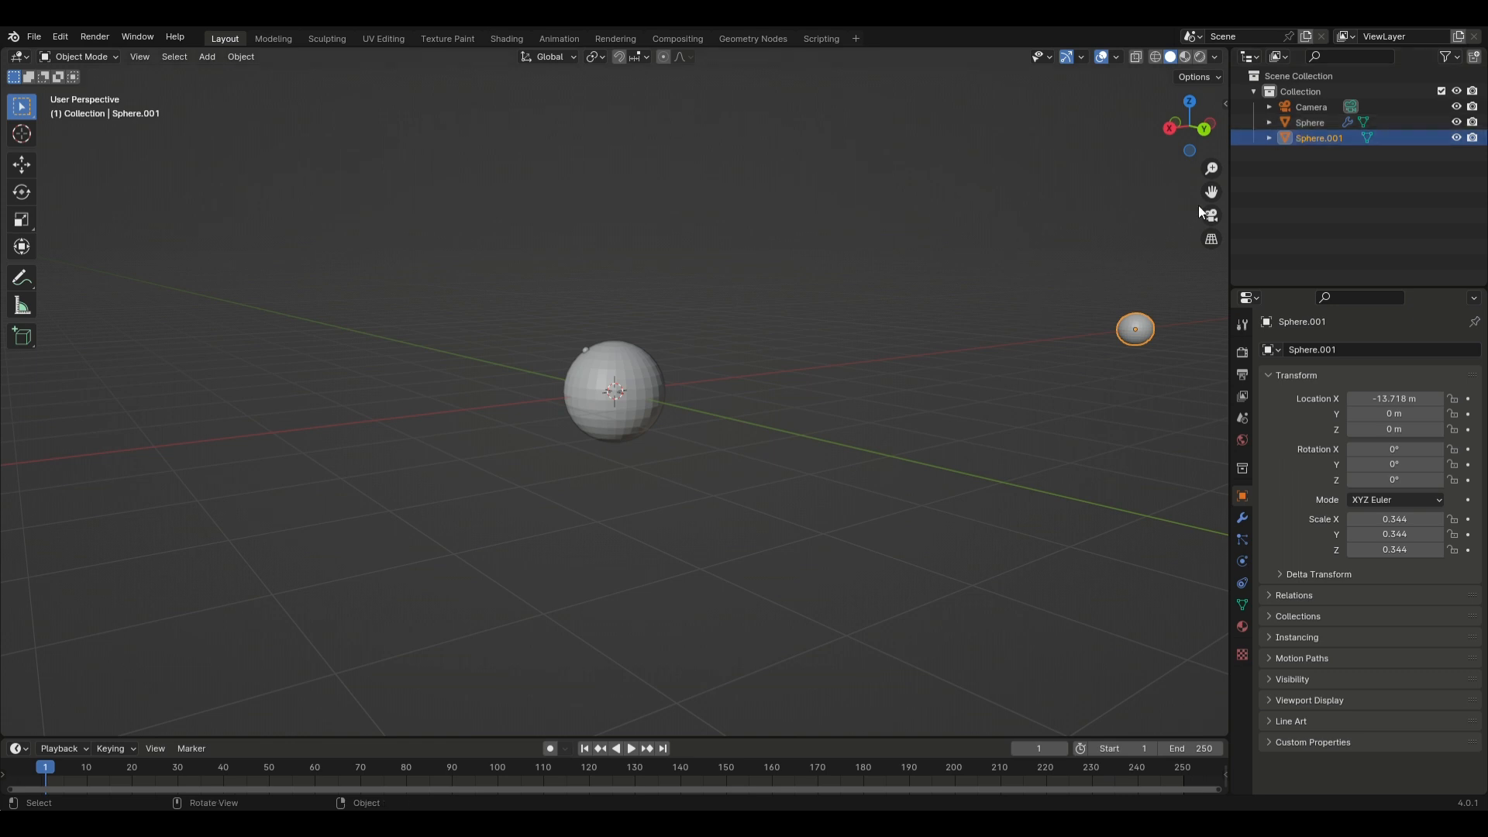
Parent the emitter Sphere to the small Sphere.001, making Sphere.001 the parent
click(1278, 116)
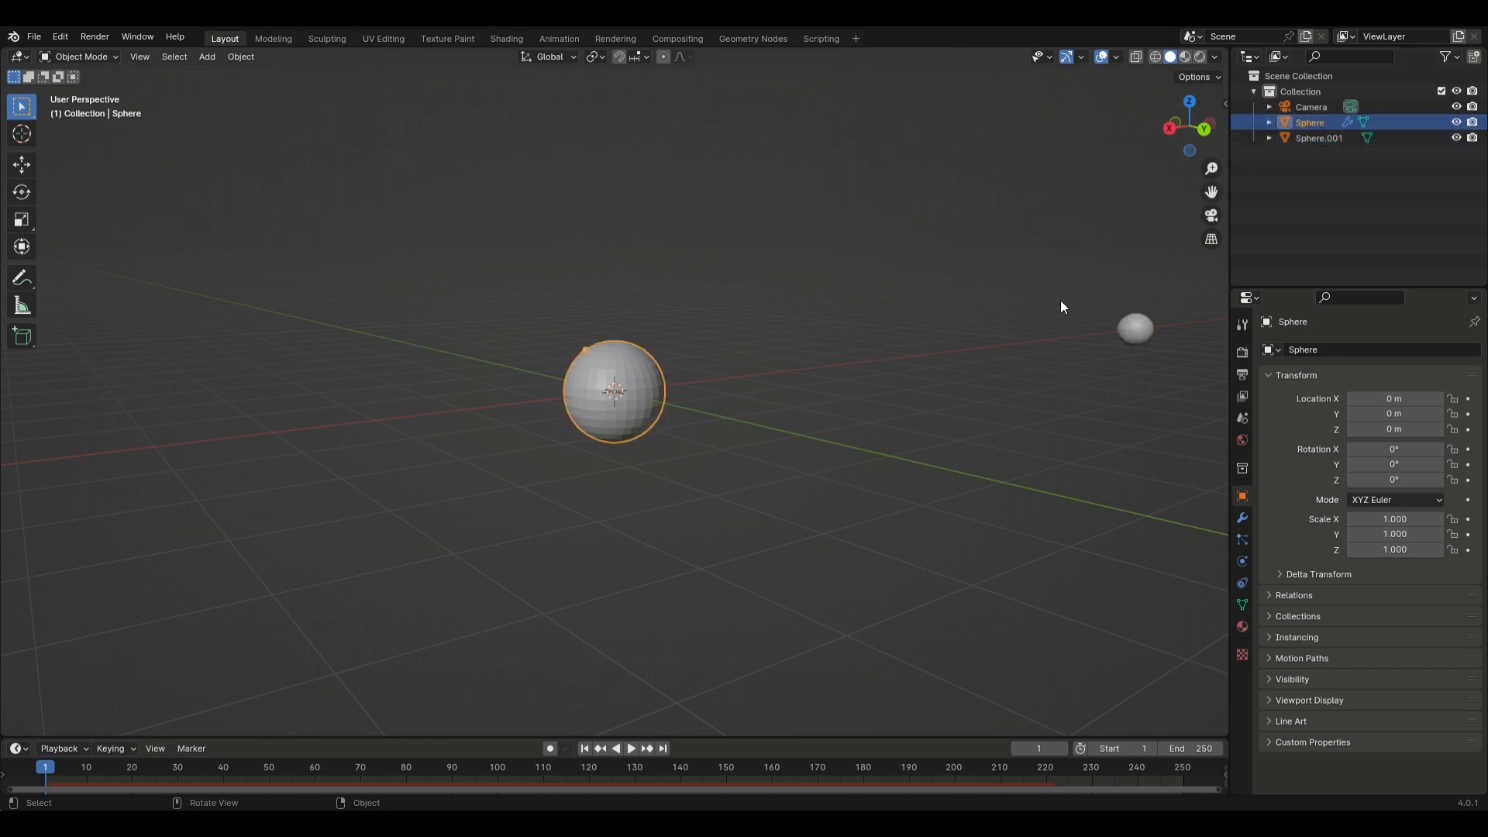
shift+click(1130, 327)
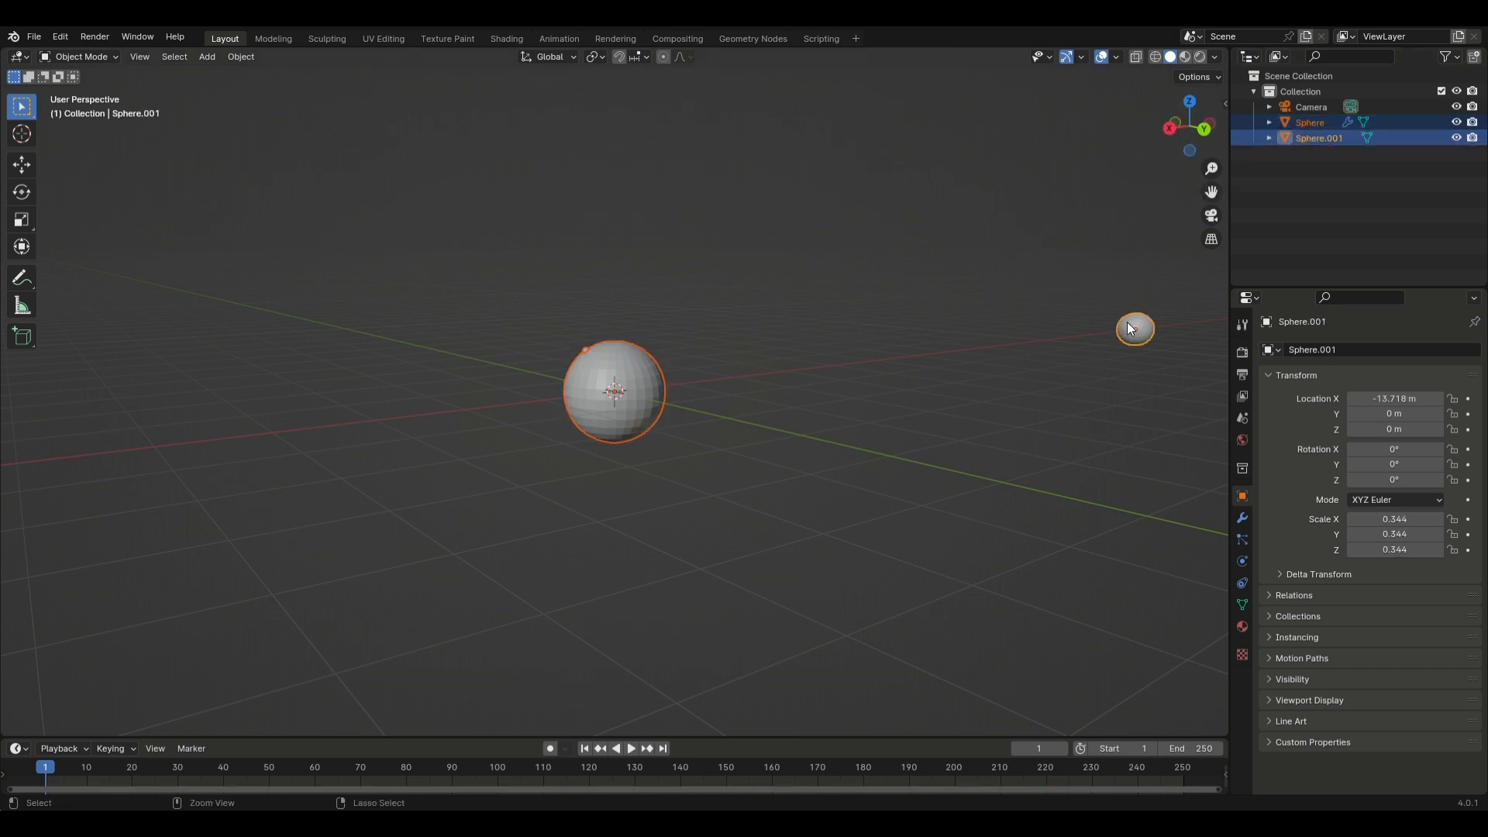
key(ctrl+p)
click(1112, 338)
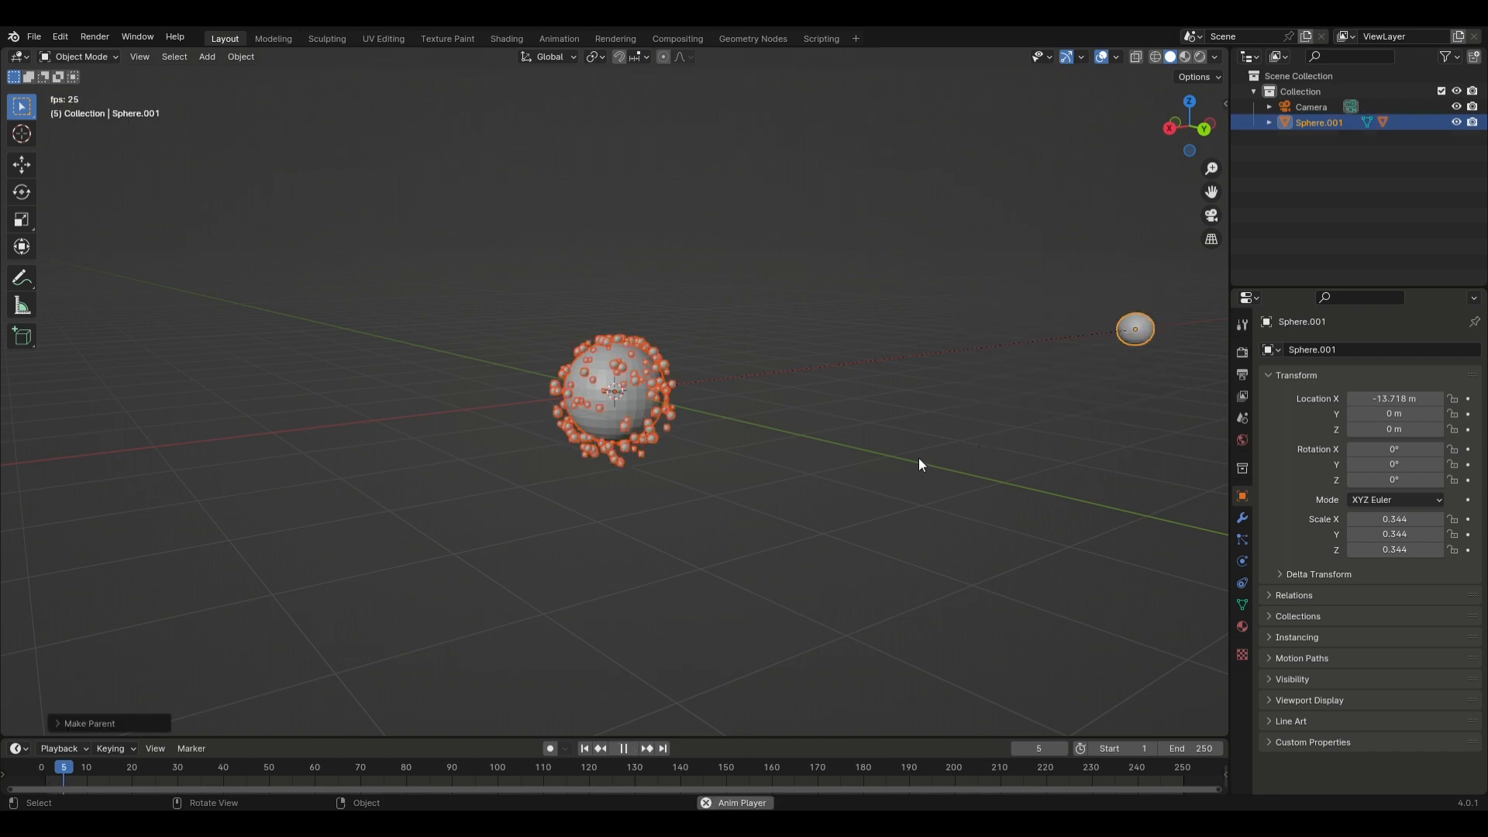
Test-move the parent Sphere.001 and the child emitter sphere separately during playback, cancelling both moves
click(741, 413)
click(612, 399)
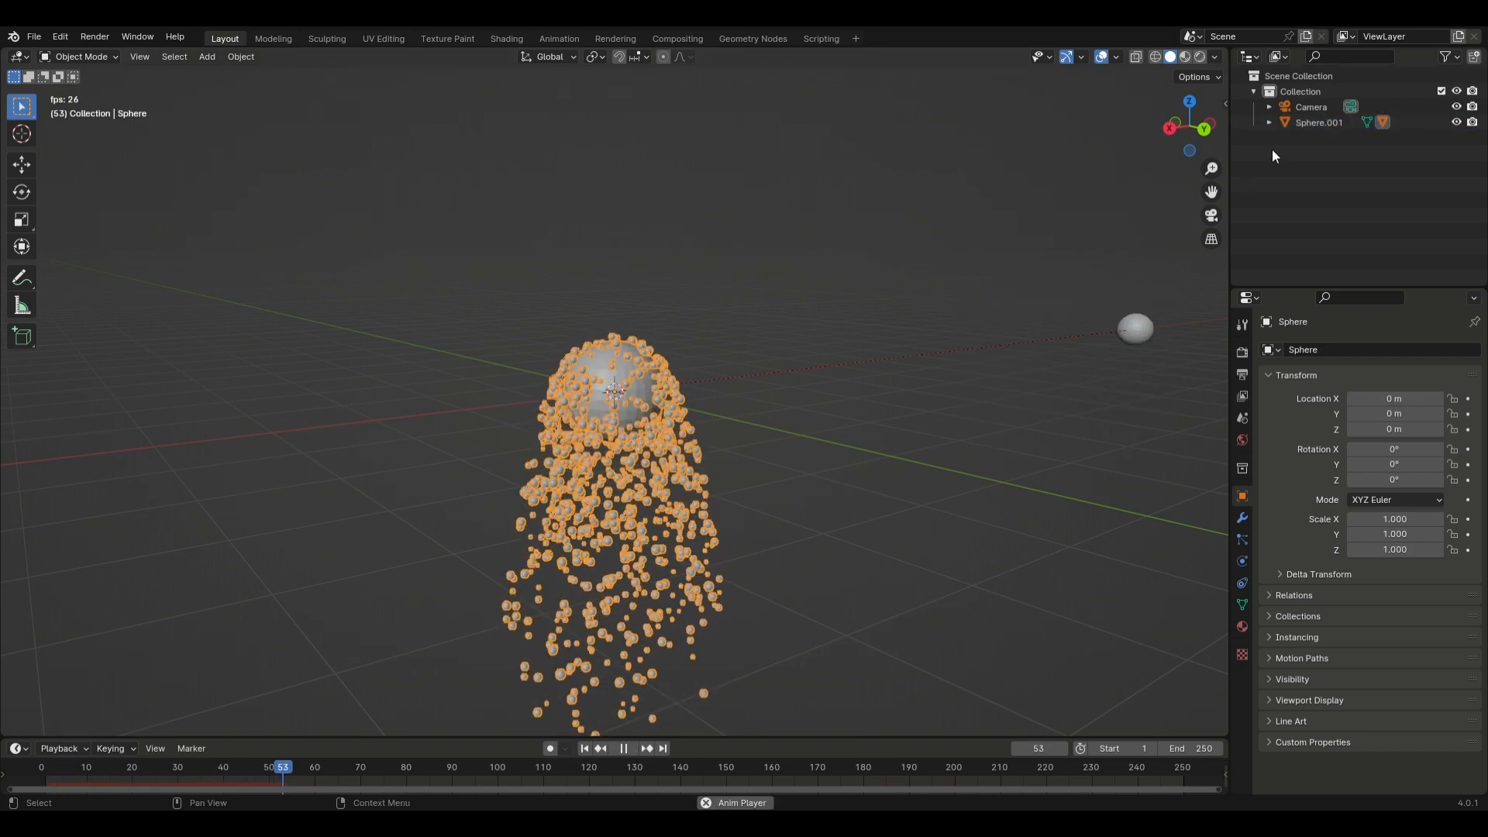
click(1275, 121)
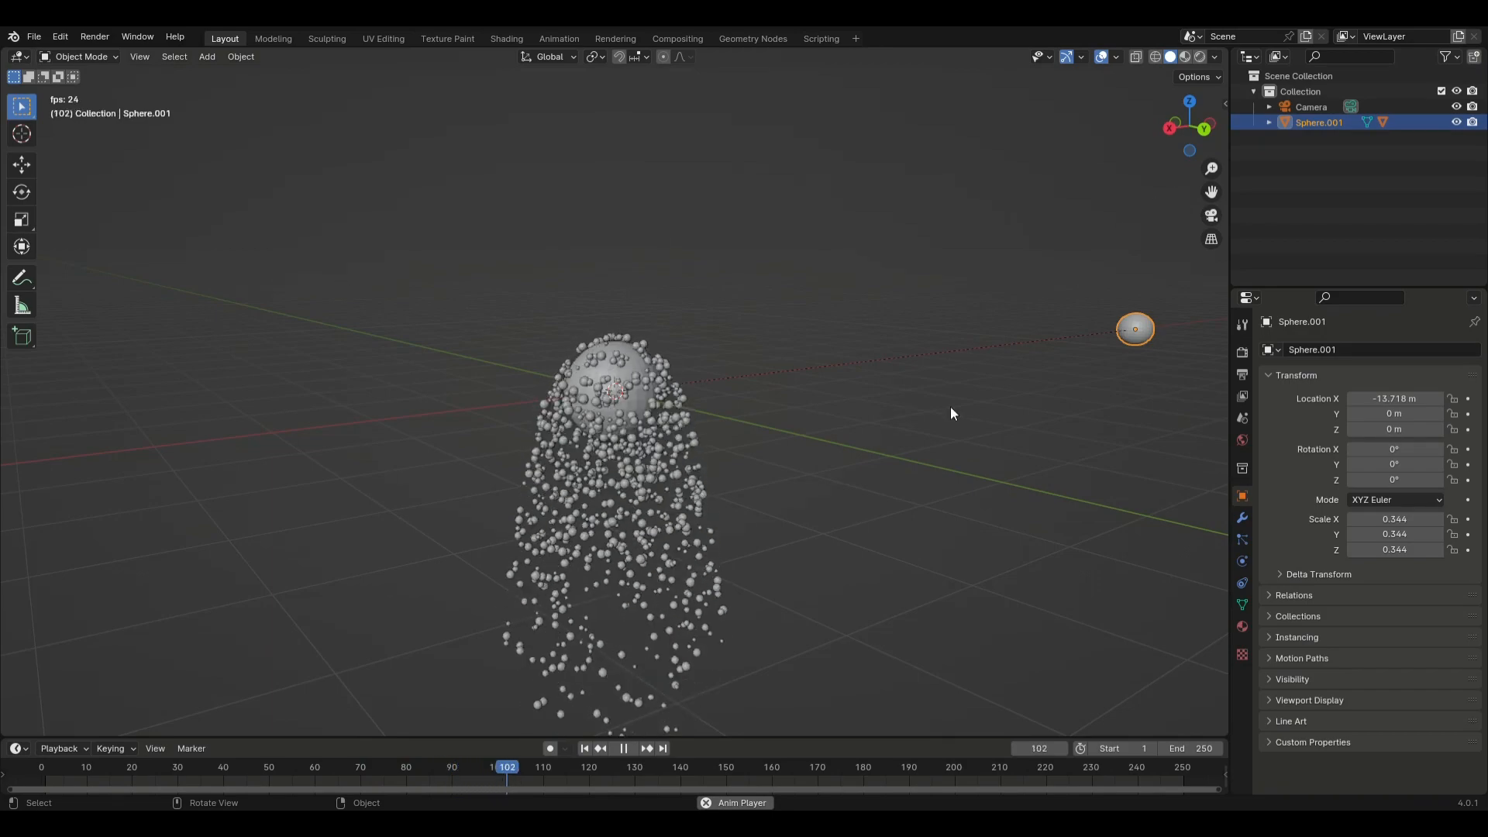
key(g)
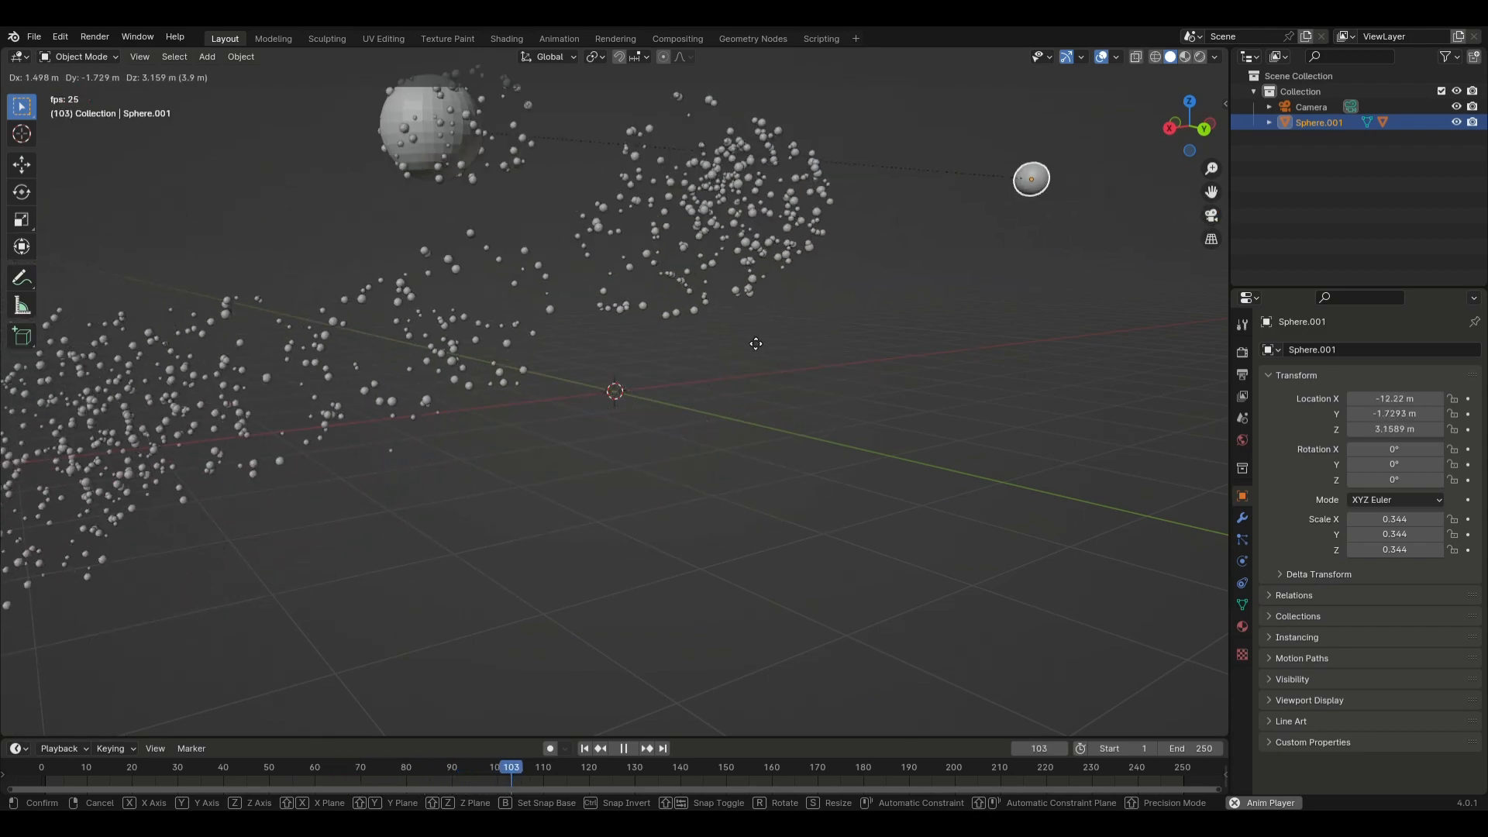
right_click(898, 404)
click(607, 394)
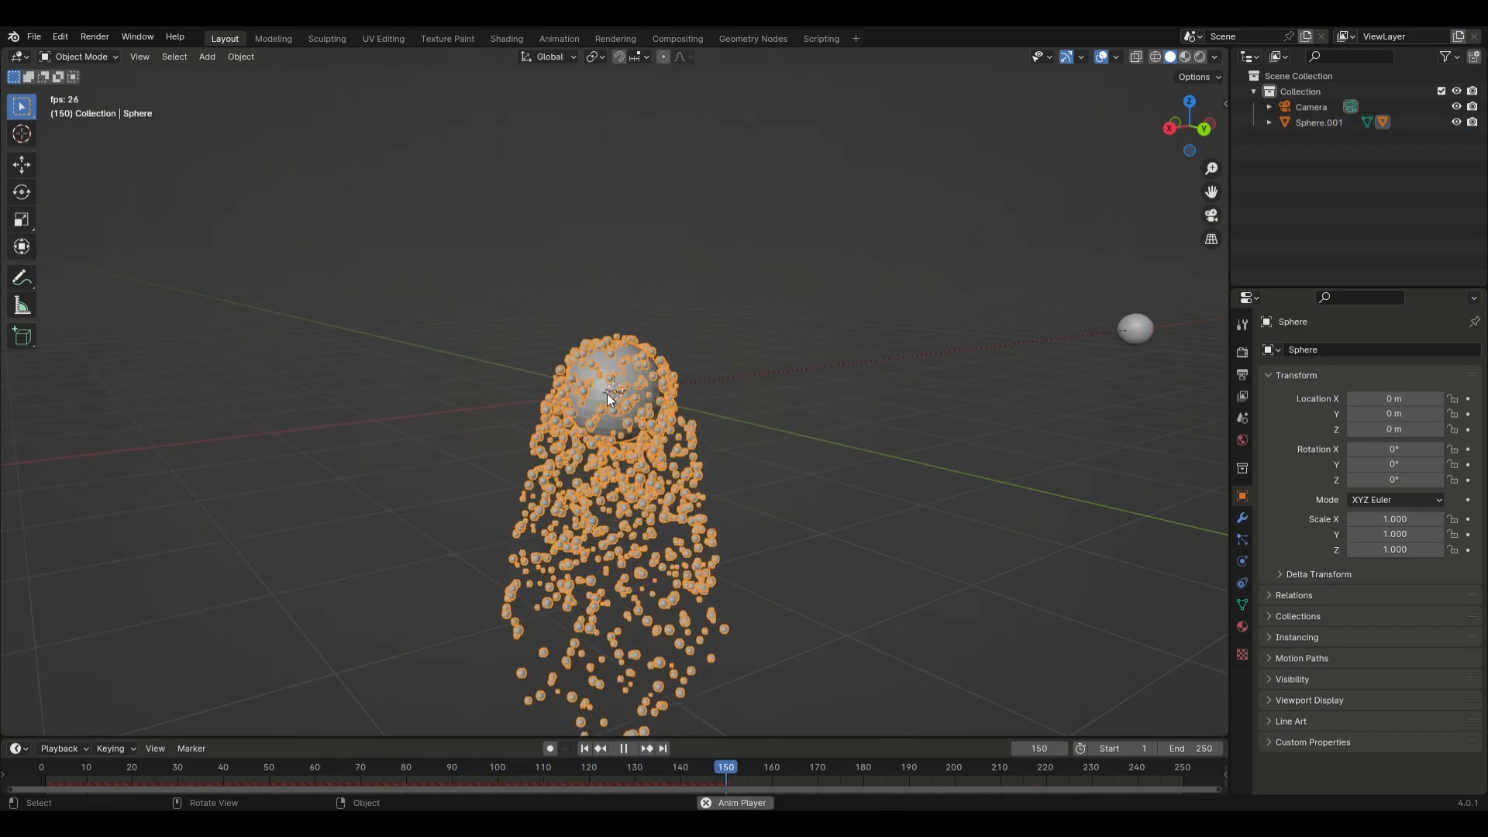
key(g)
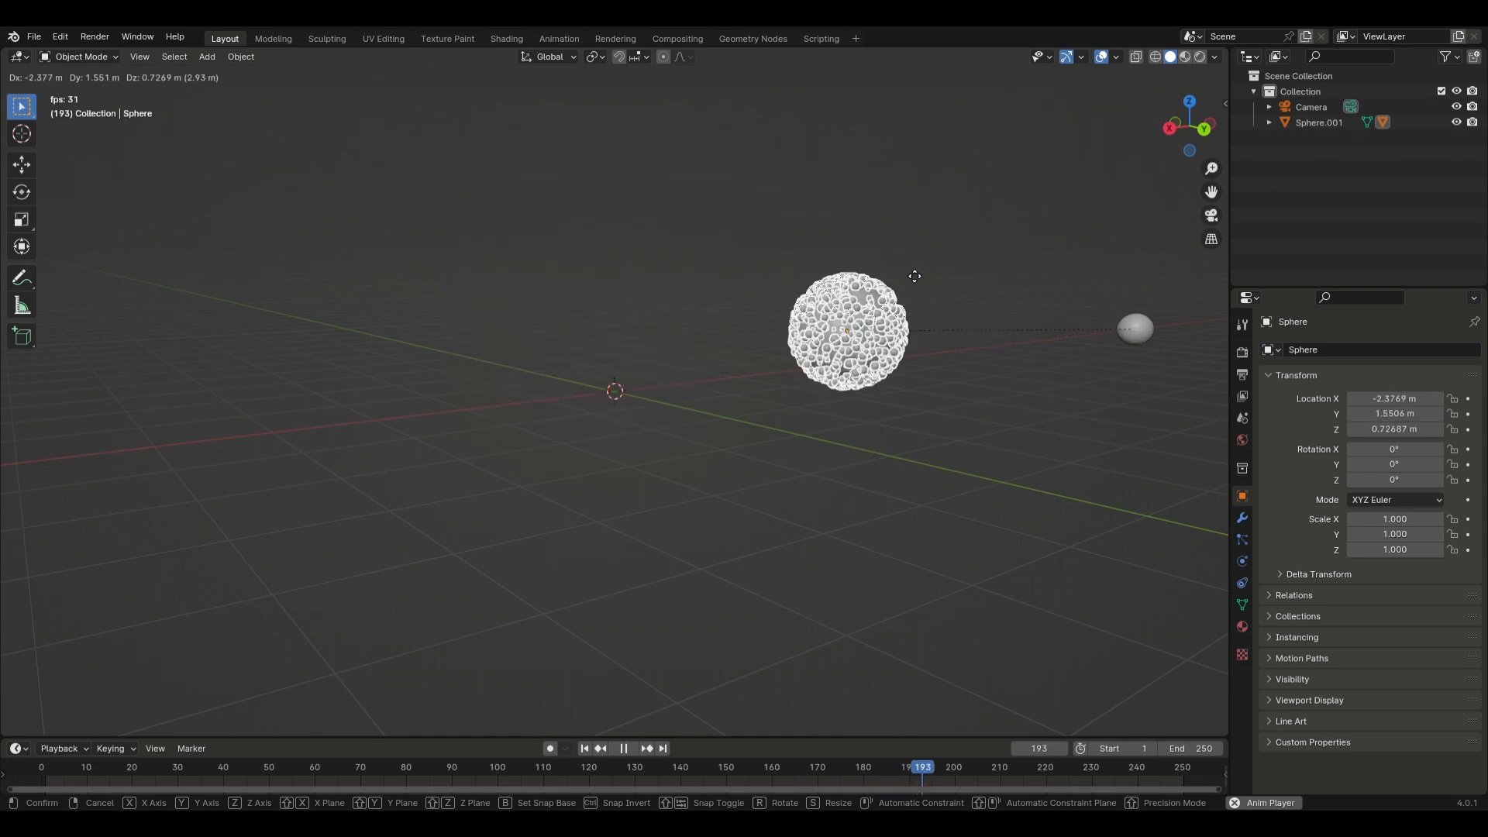
right_click(914, 276)
Test-move Sphere.001 again from another viewing angle to examine the particle trail, and cancel the move
click(1115, 334)
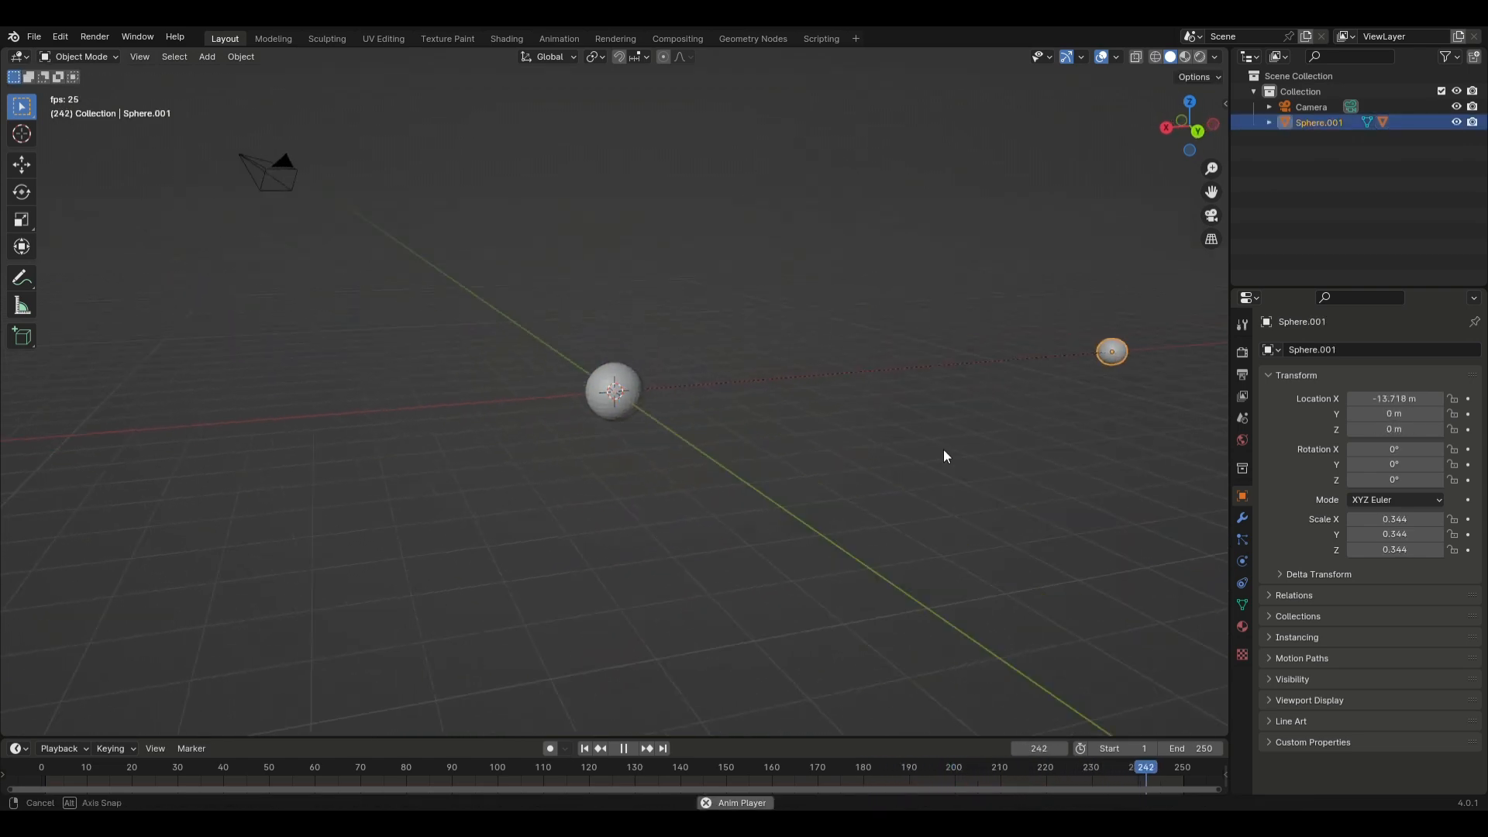
middle_drag(942, 457, 1017, 436)
key(g)
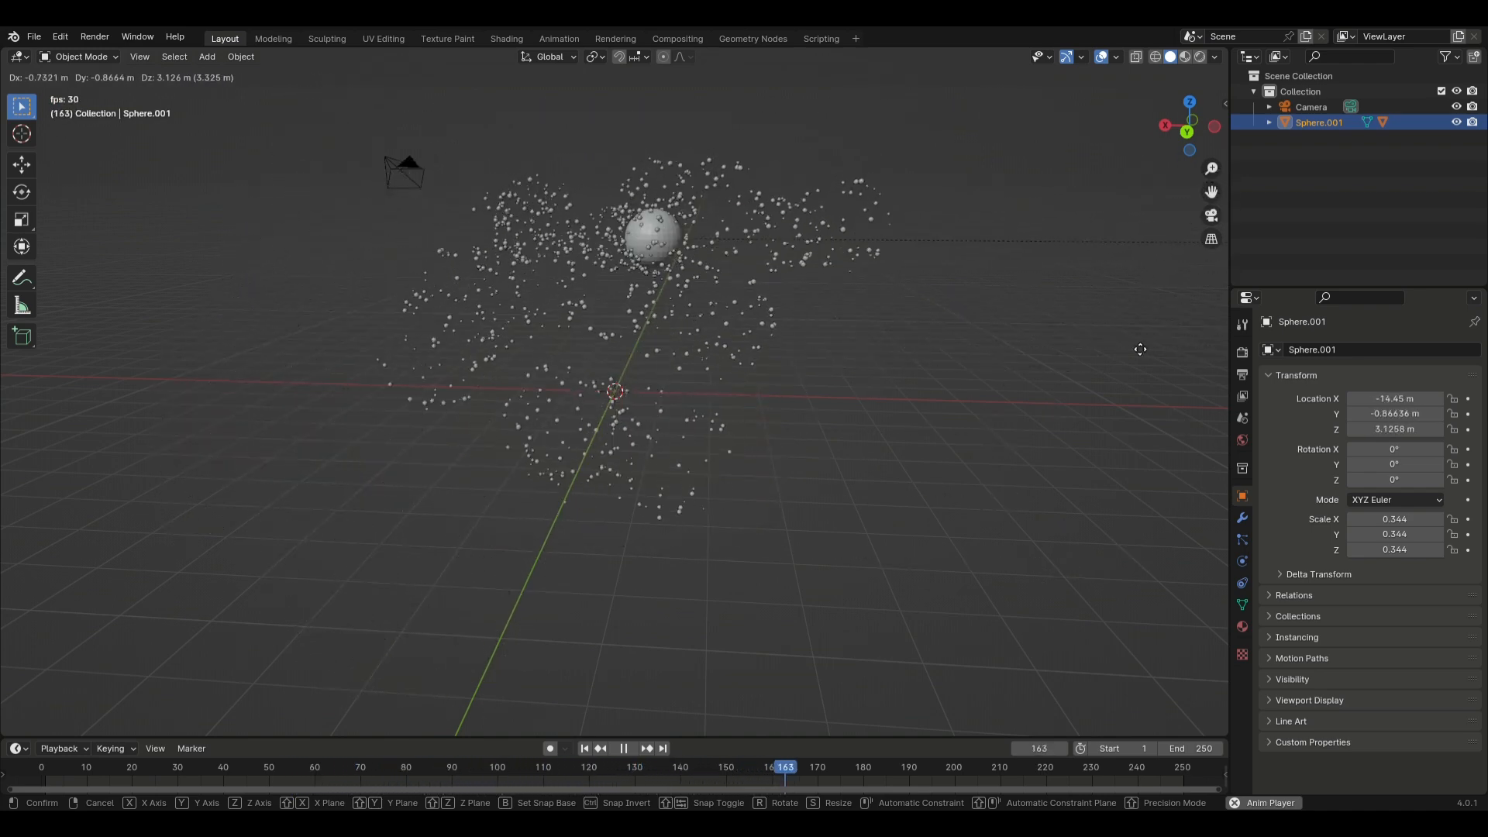
right_click(562, 561)
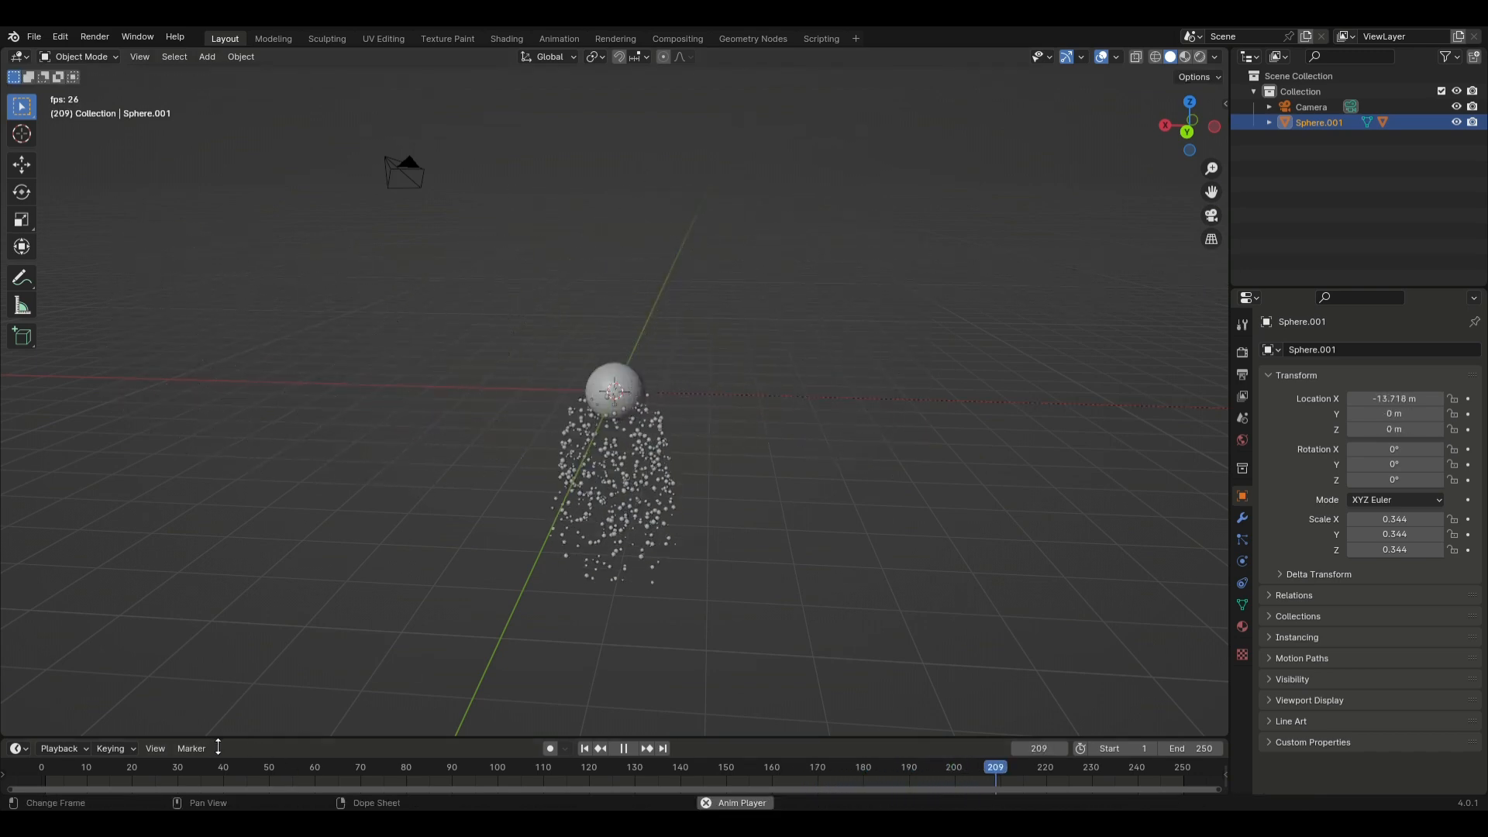
Stop playback, return to frame 1 and insert a location keyframe on Sphere.001
key(space)
click(47, 771)
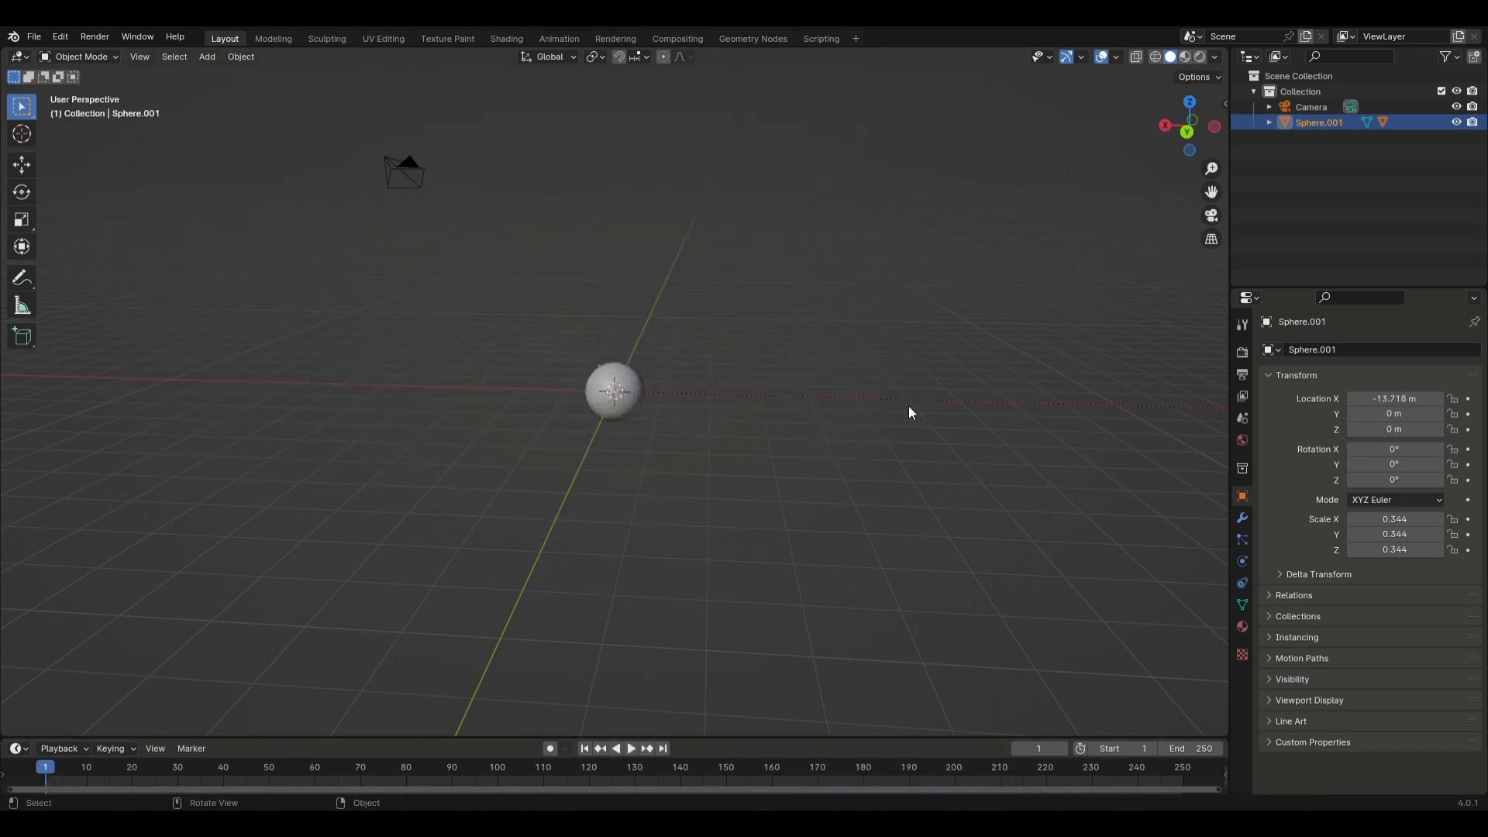
key(i)
click(929, 495)
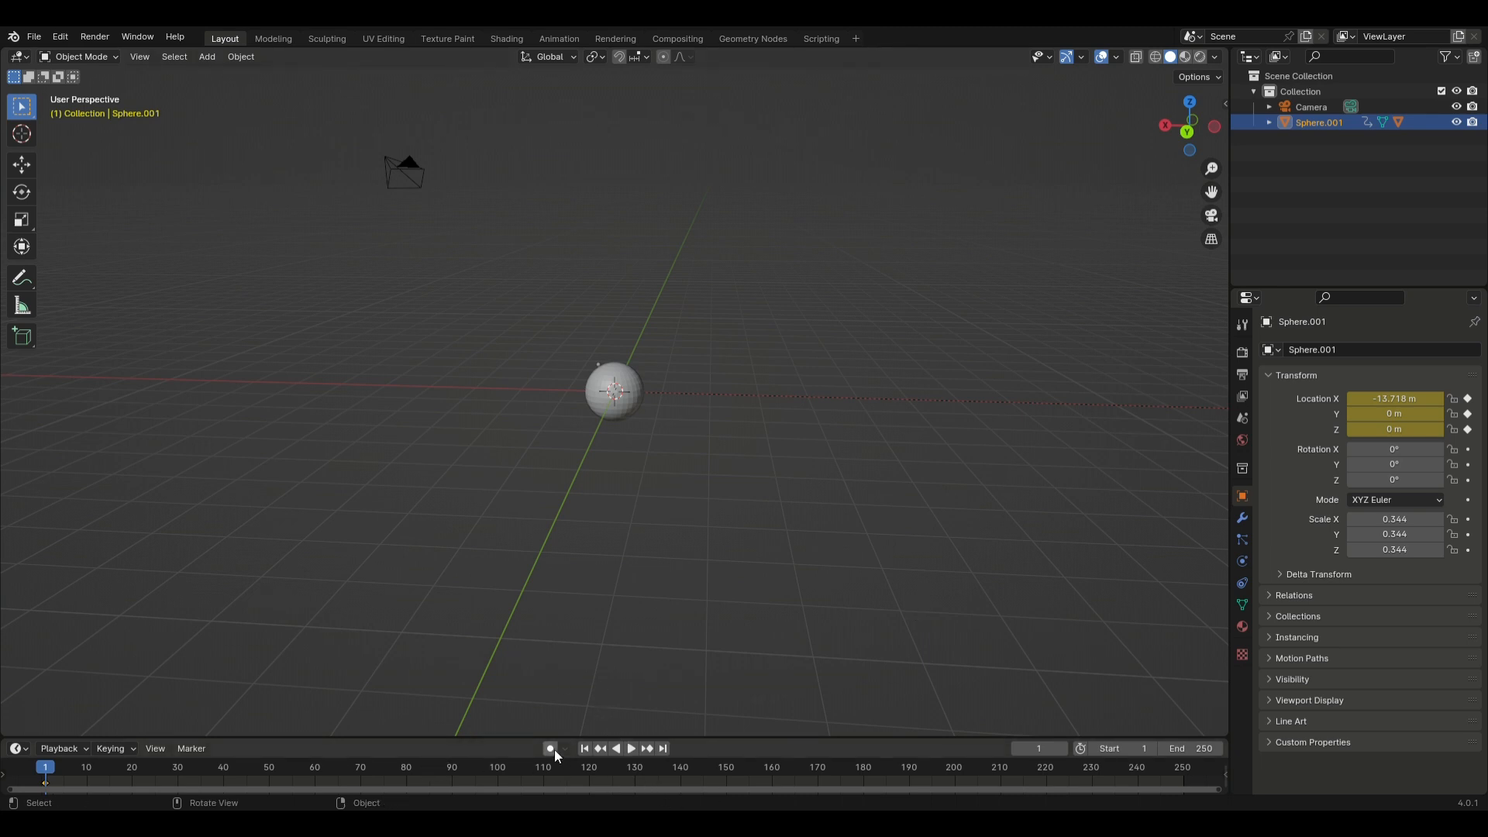
Turn on auto keying and record a freehand motion path for the parent Sphere.001 by moving it around during playback from frame 1
scroll(910, 443, down, 2)
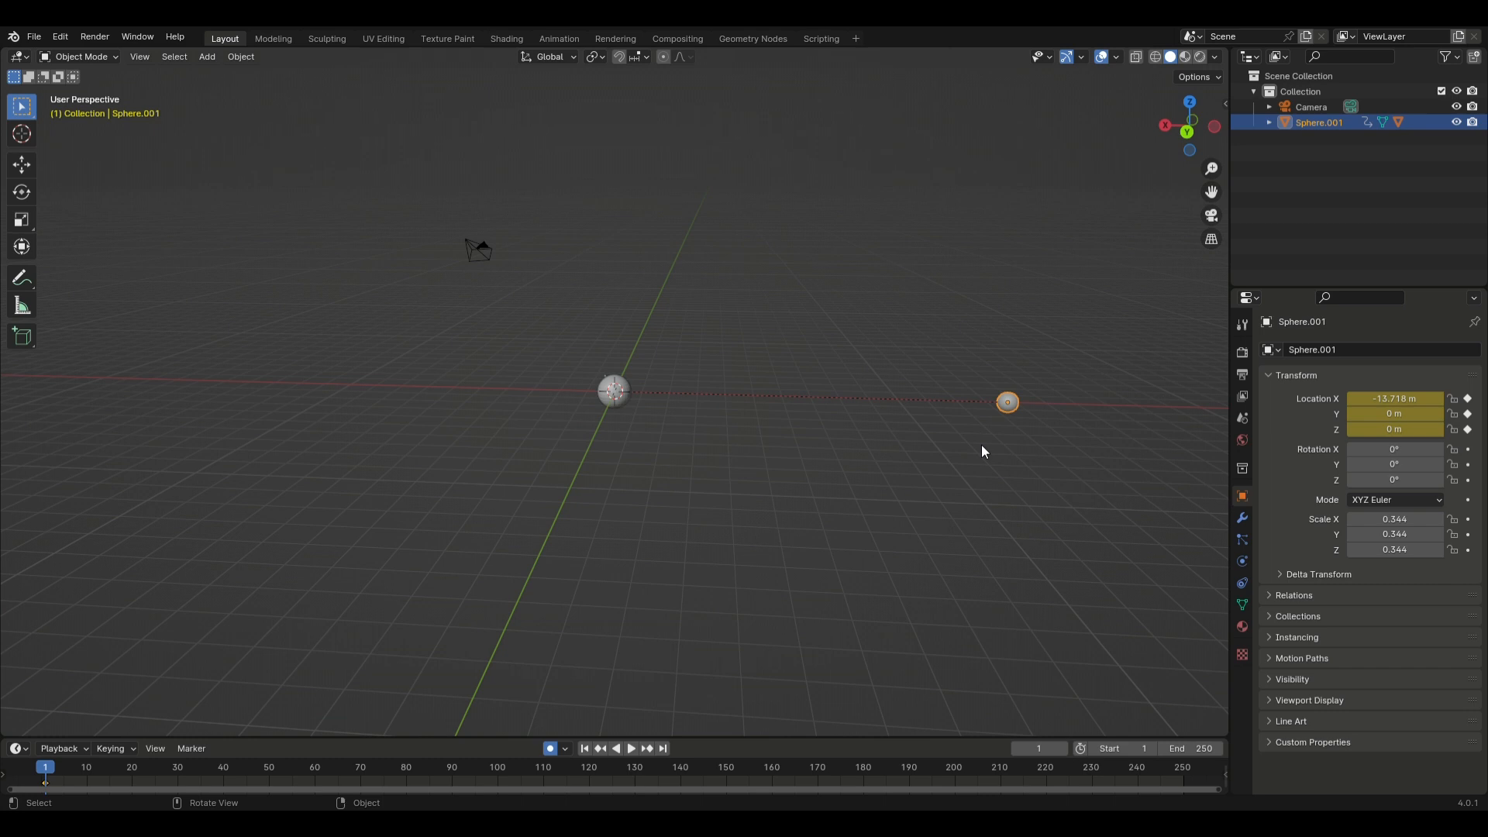
key(space)
key(g)
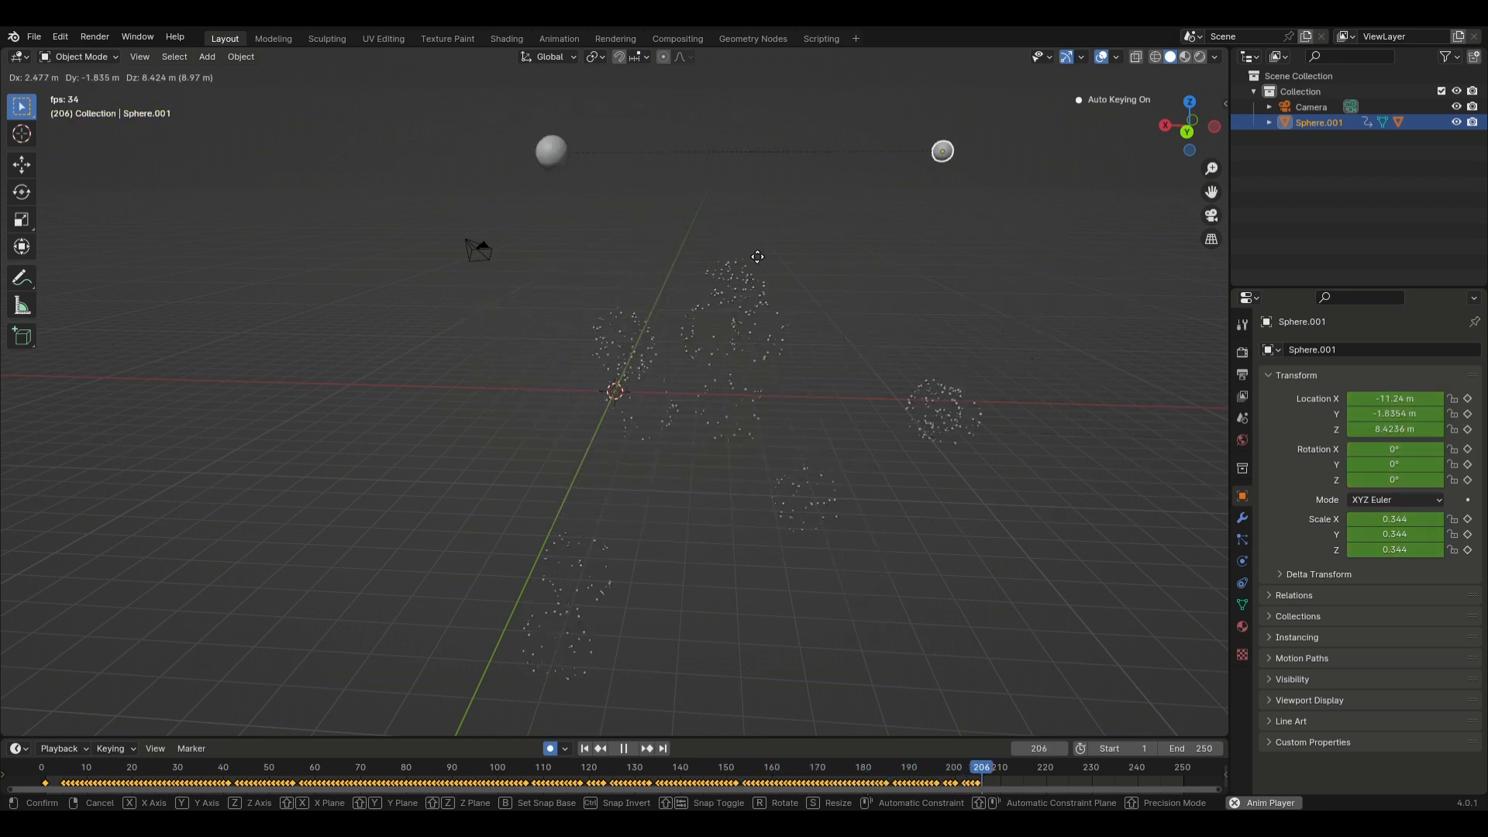
click(974, 348)
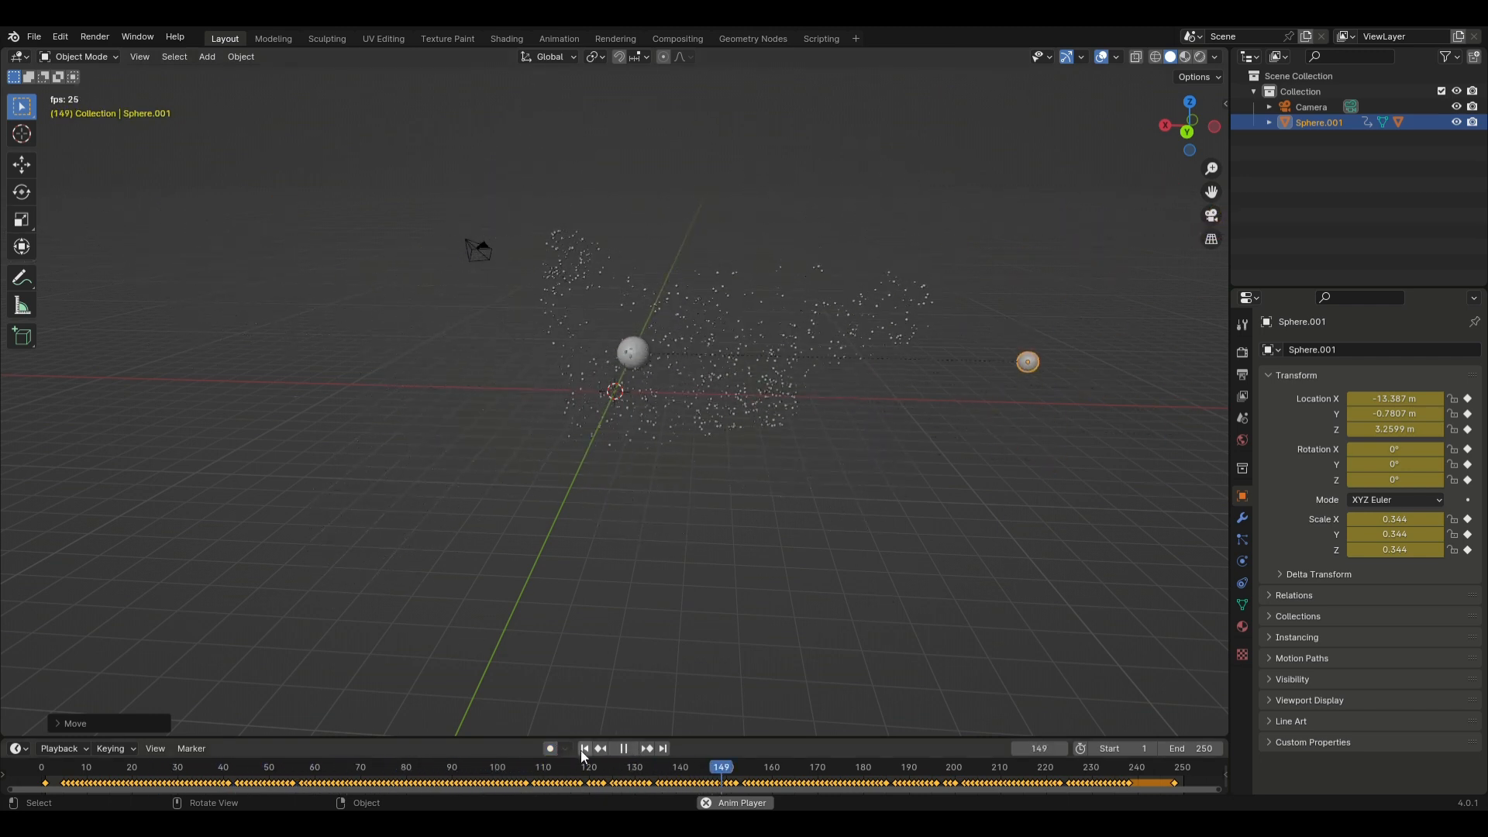
Examine the recorded particle trail from another angle, stop playback and select the emitter sphere
middle_drag(656, 691, 193, 687)
key(space)
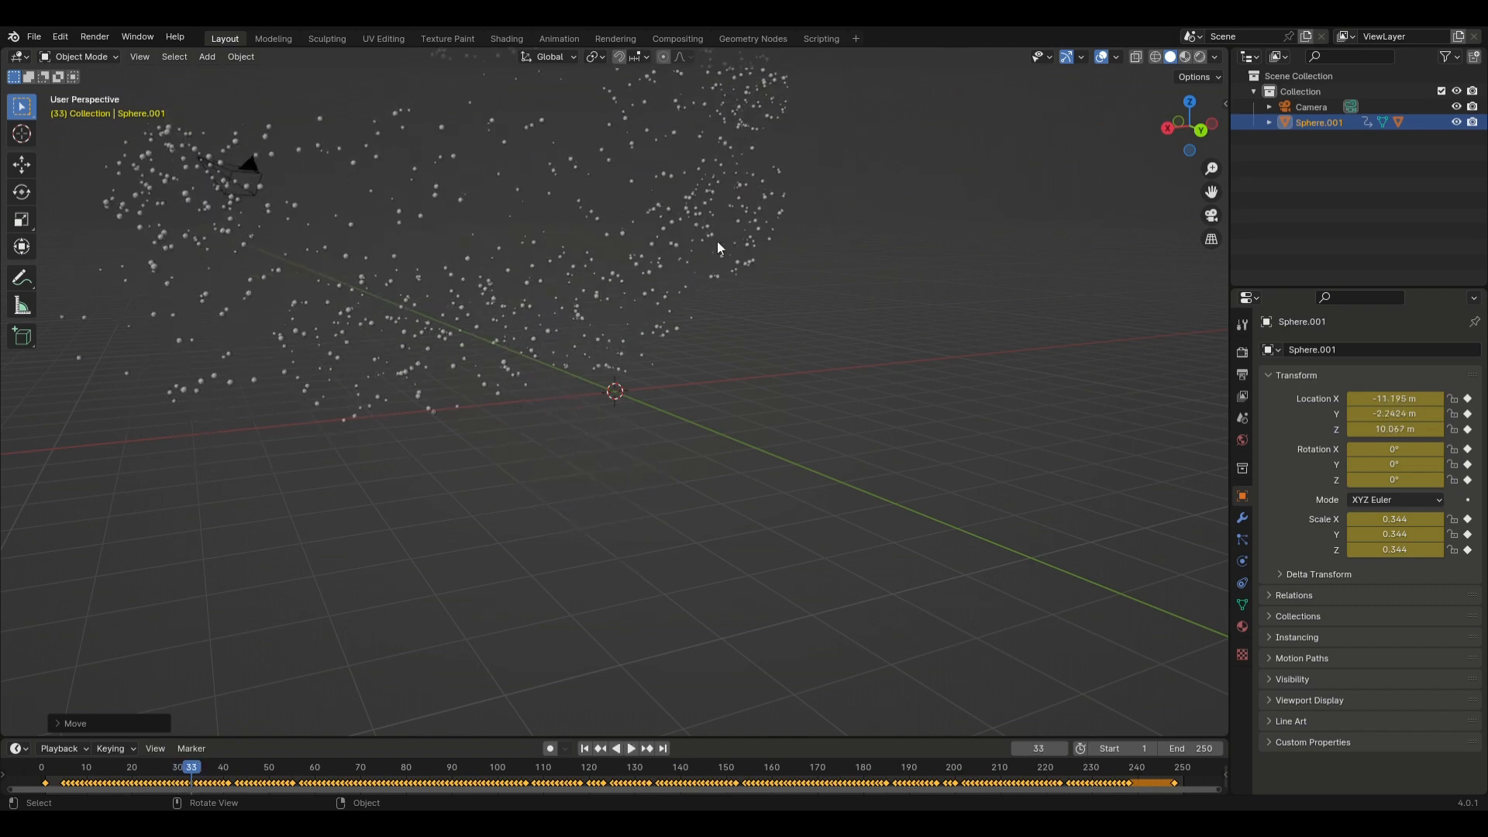
middle_drag(718, 241, 534, 113)
click(530, 106)
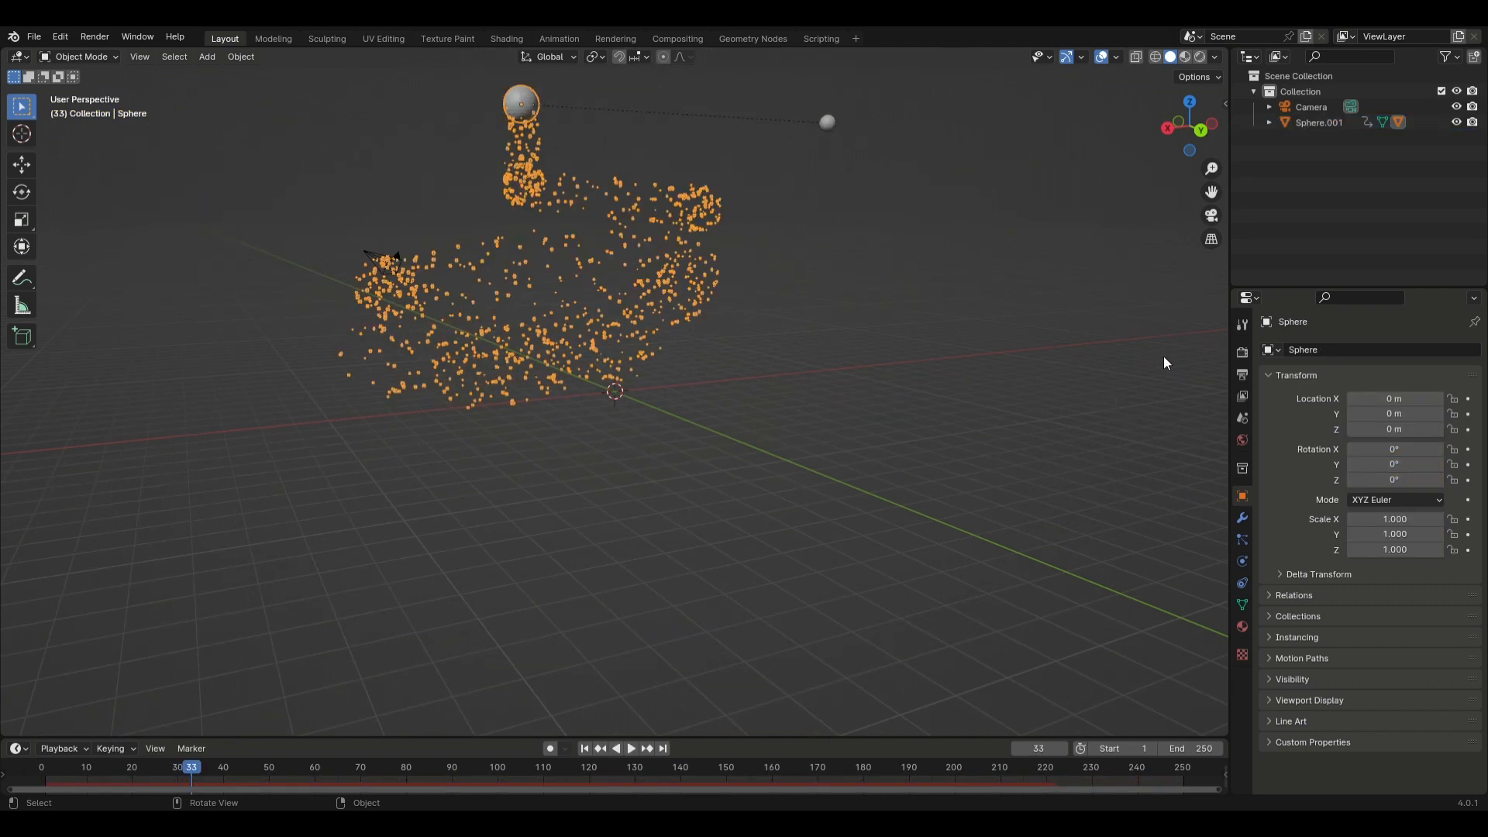
Play the recorded animation in the back orthographic view to examine the particle trail, and return to frame 1
click(1192, 107)
key(space)
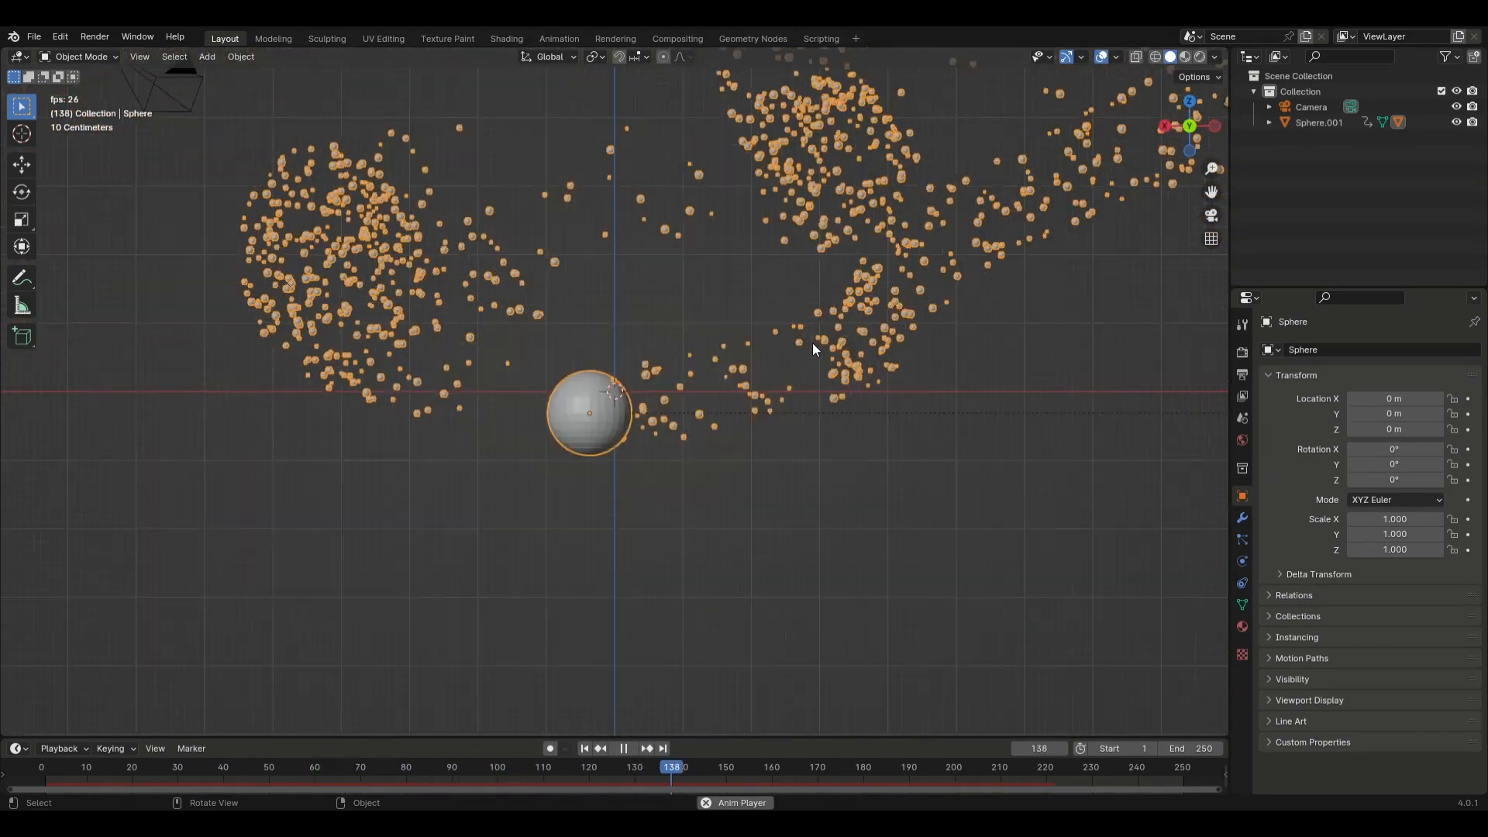
scroll(820, 354, down, 2)
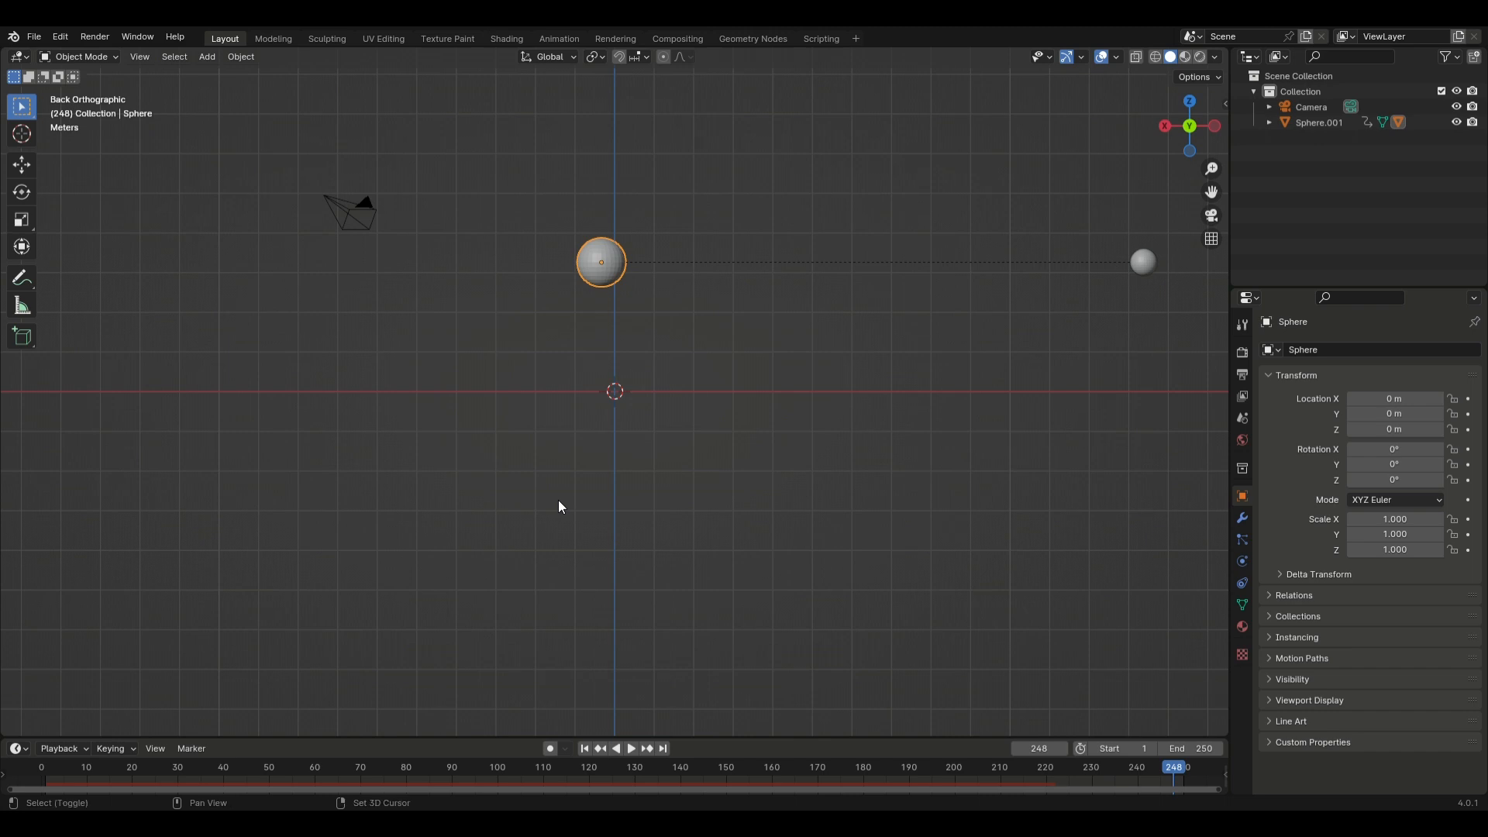
key(shift+Left)
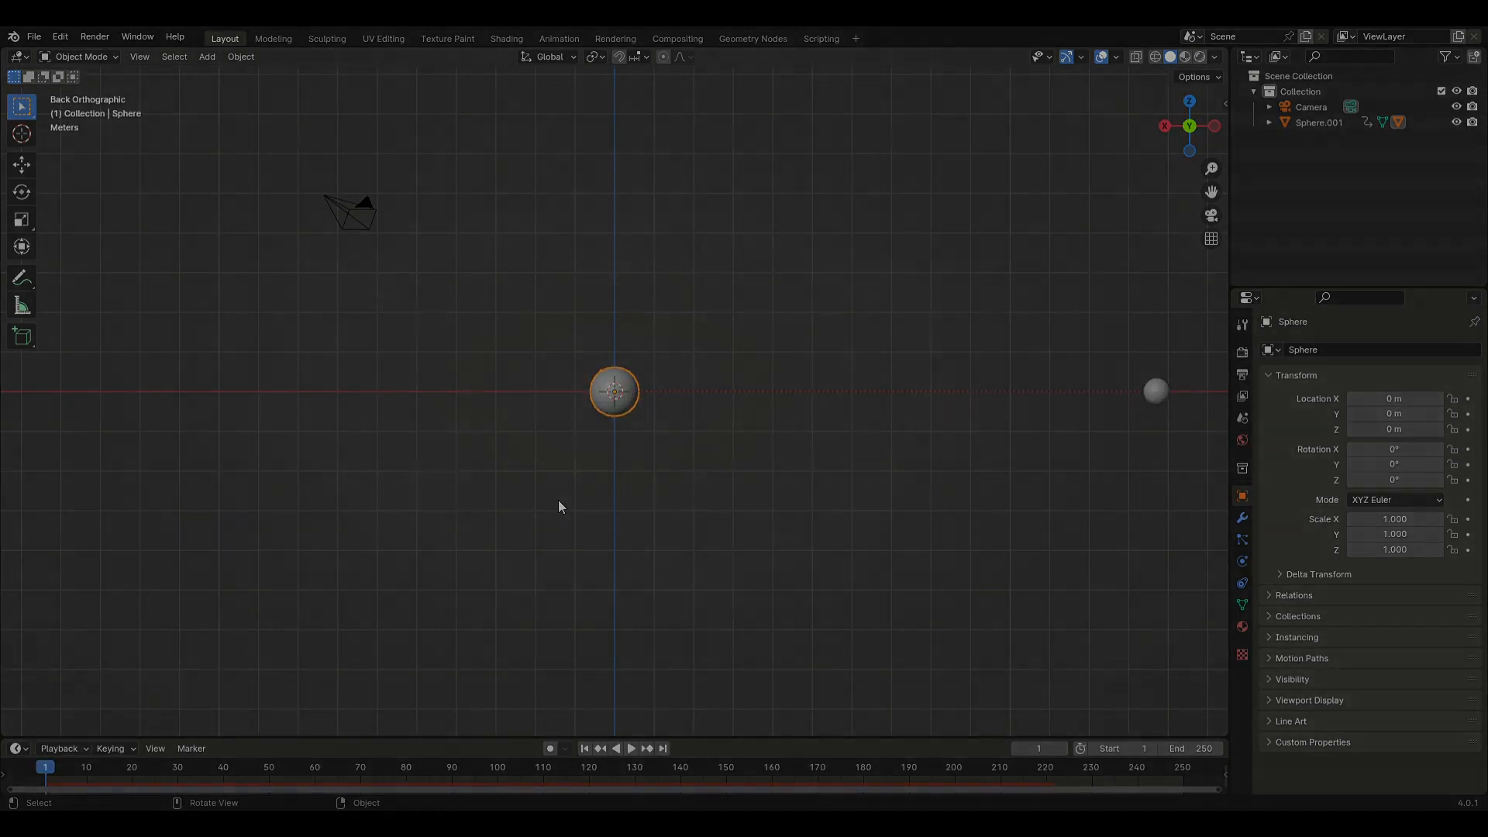